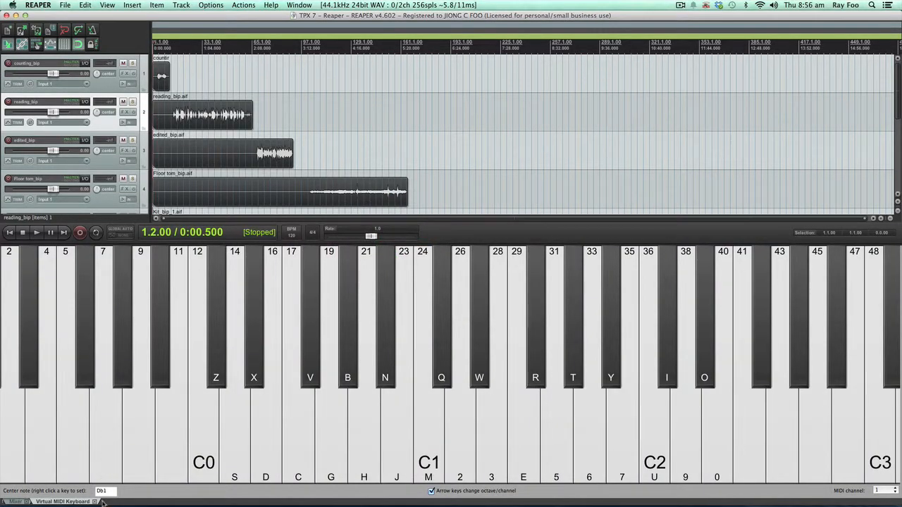
- Close the Virtual MIDI Keyboard and shrink the mixer area so more tracks fit in the arrange view
left_click(97, 502)
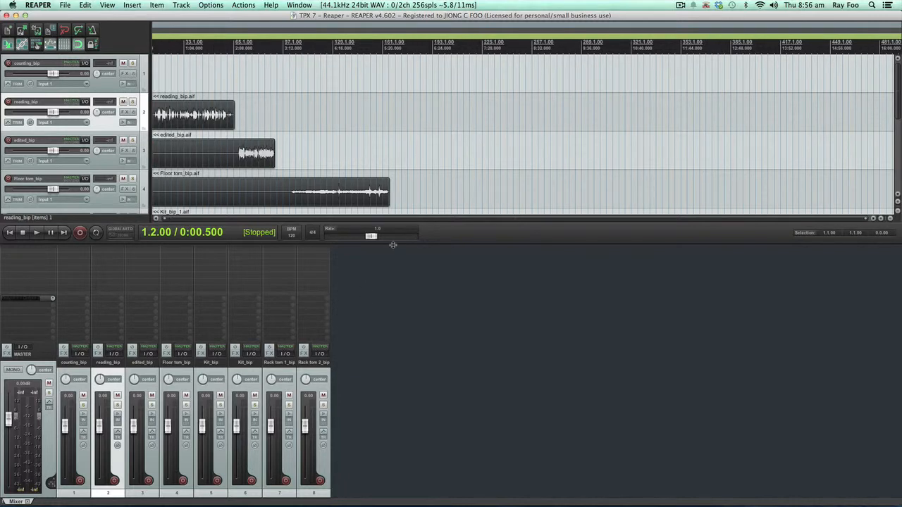
left_click_drag(393, 245, 393, 379)
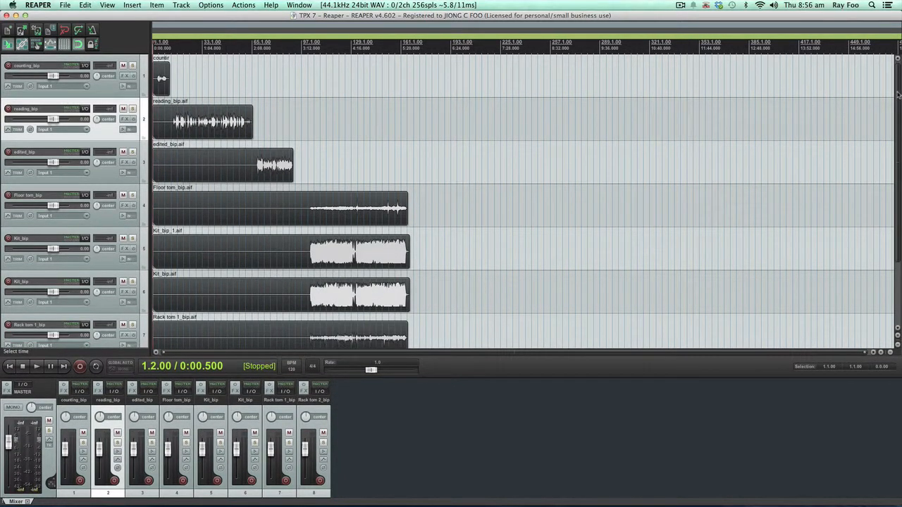
left_click_drag(898, 94, 899, 50)
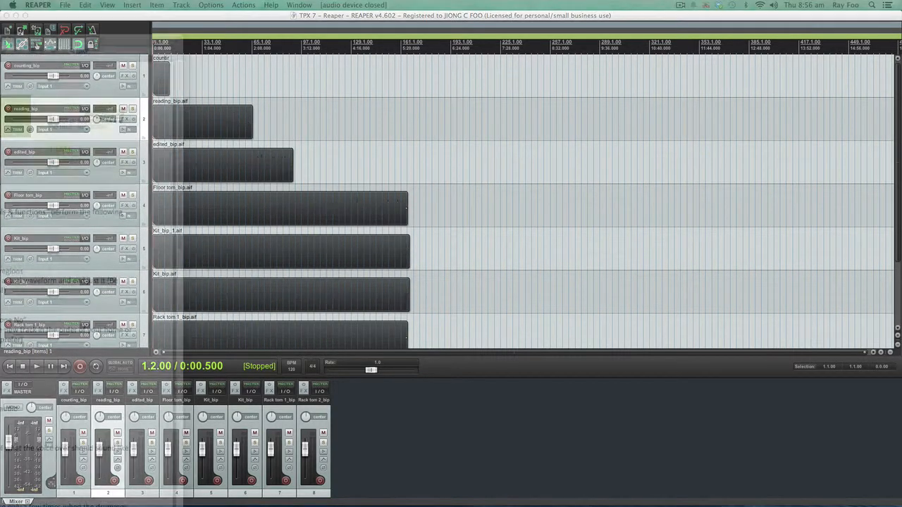
- Bring up TPX7.pdf in Preview, read through the editing exercise instructions, and minimize the document
left_click_drag(1, 49, 382, 21)
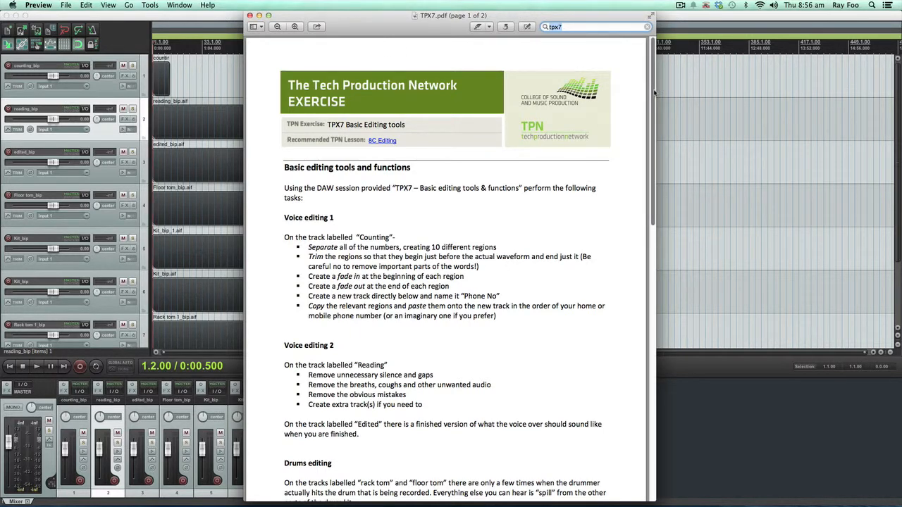
left_click_drag(654, 92, 642, 136)
scroll(628, 211, "down", 10)
scroll(618, 176, "up", 15)
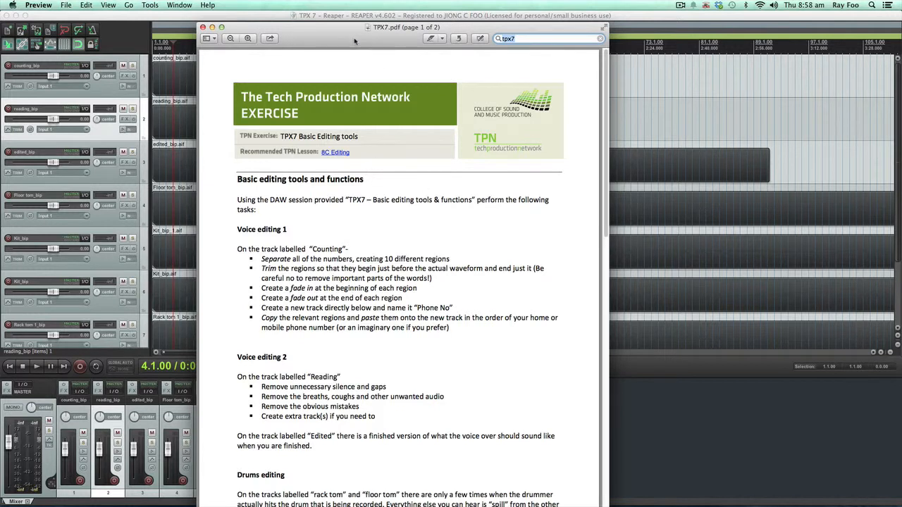
key("super+m")
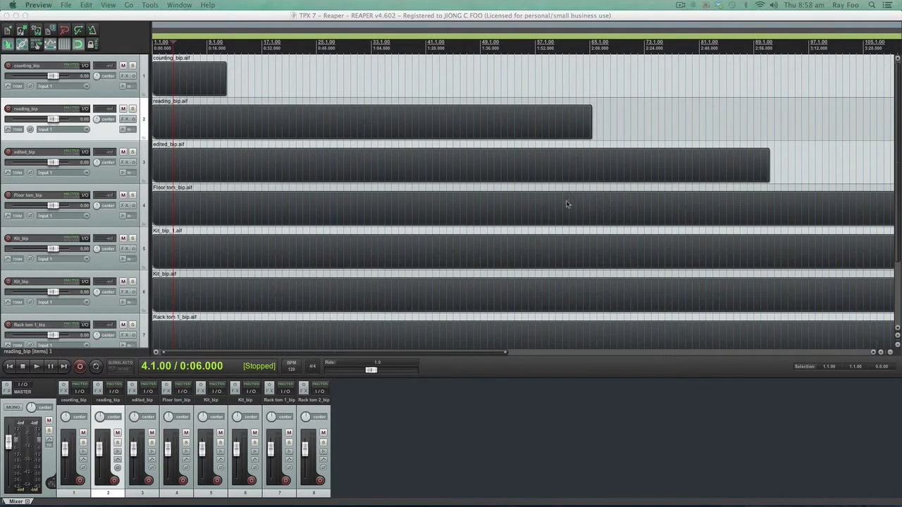
- Adjust the vertical zoom in the REAPER project so all track lanes and their waveforms are taller
scroll(567, 204, "right", 2)
scroll(579, 281, "right", 10)
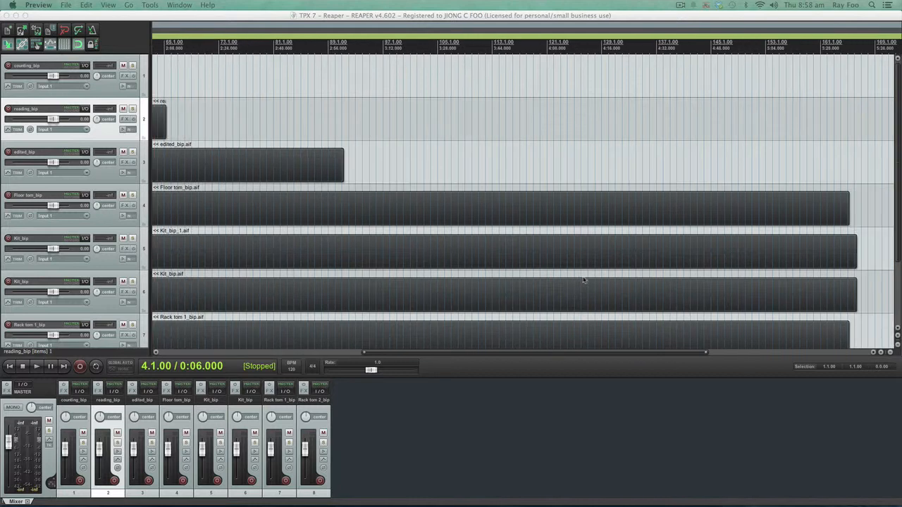
scroll(587, 280, "left", 10)
left_click(898, 346)
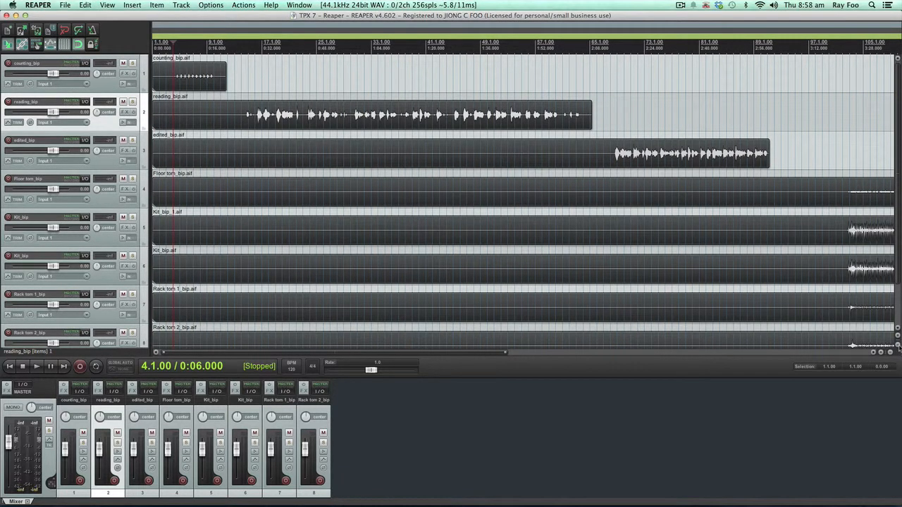
left_click(899, 347)
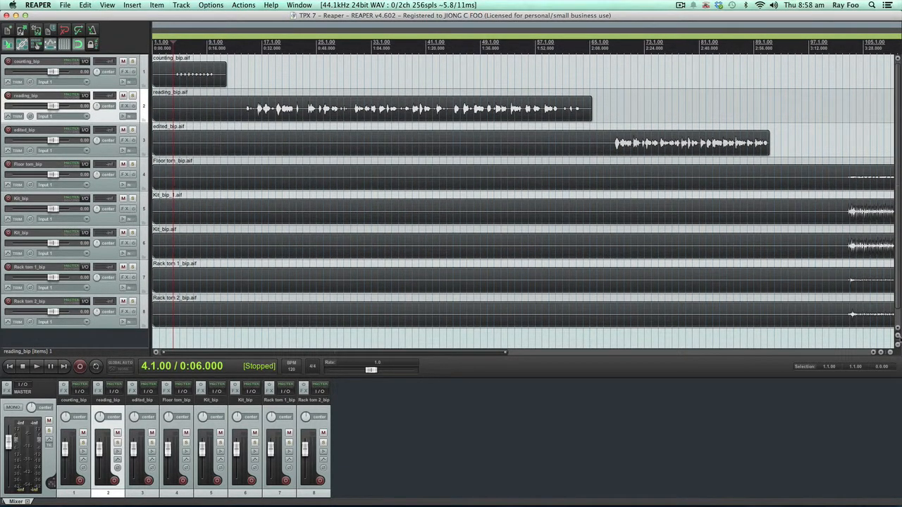
left_click(899, 337)
left_click(899, 336)
left_click_drag(899, 198, 899, 154)
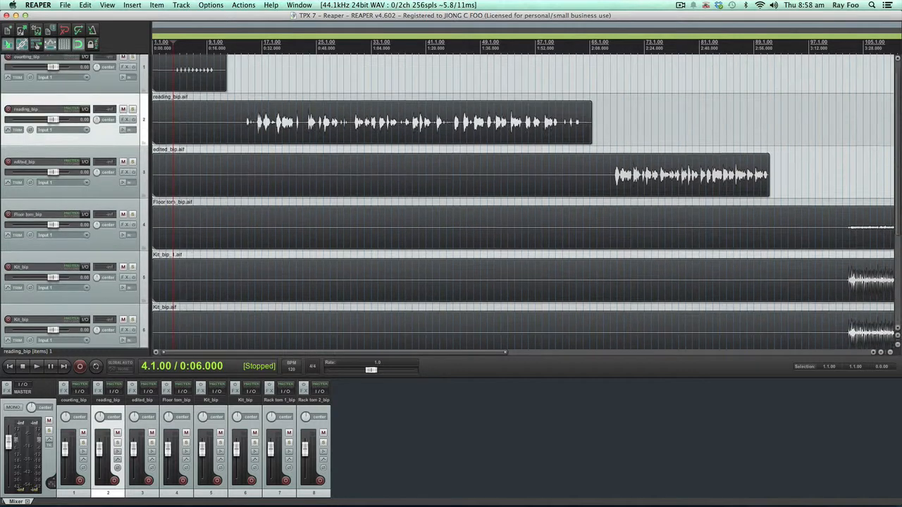
scroll(523, 202, "up", 1)
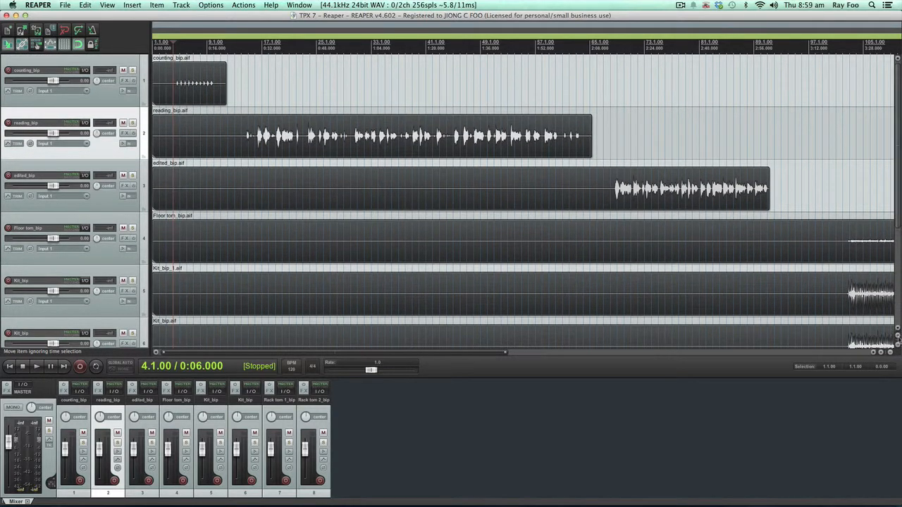
left_click(898, 337)
left_click(899, 337)
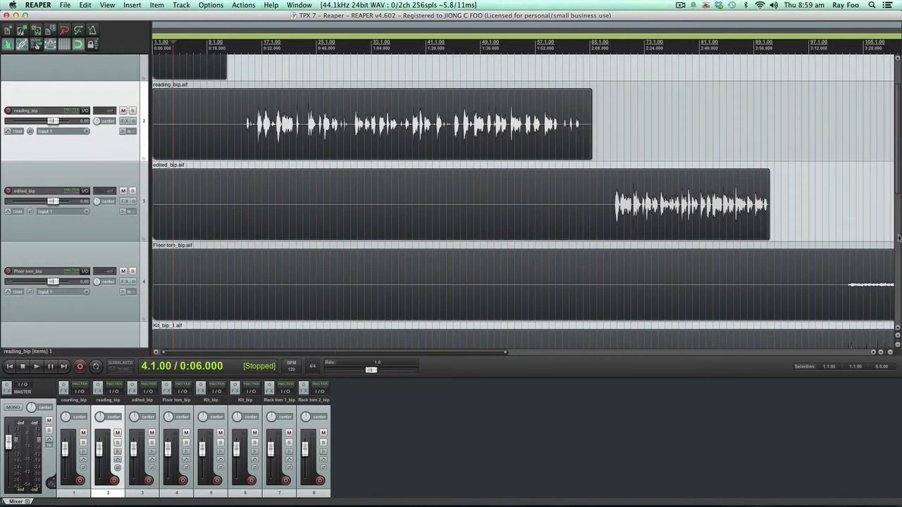
left_click_drag(899, 128, 899, 105)
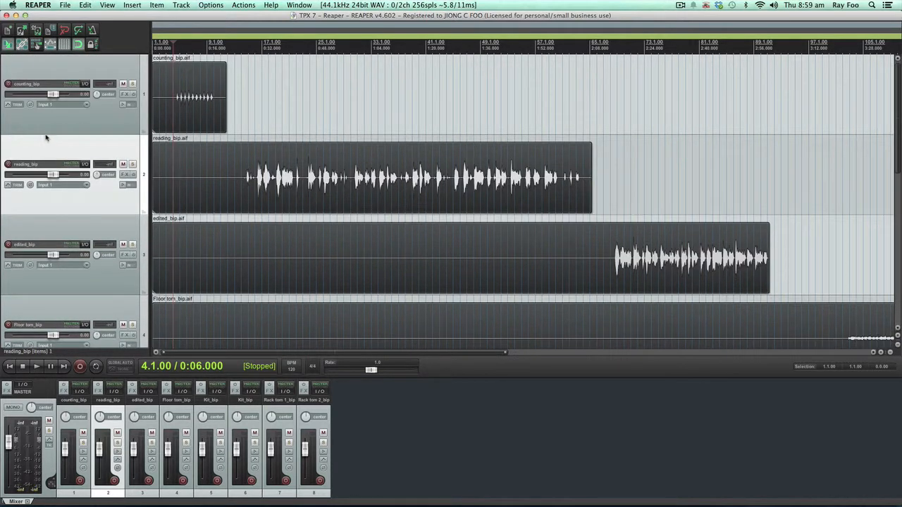
- Make the counting_bip track lane much taller and magnify the timeline around its spoken numbers
left_click_drag(48, 135, 53, 255)
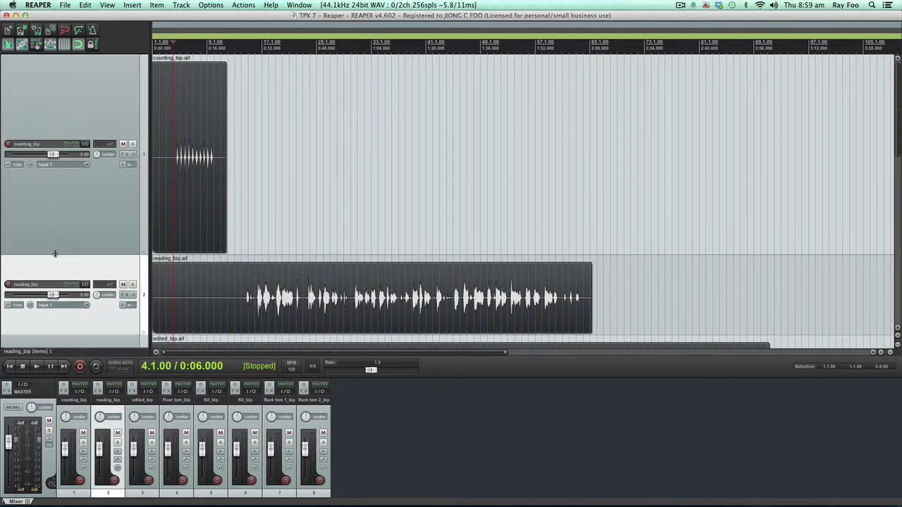
left_click(883, 352)
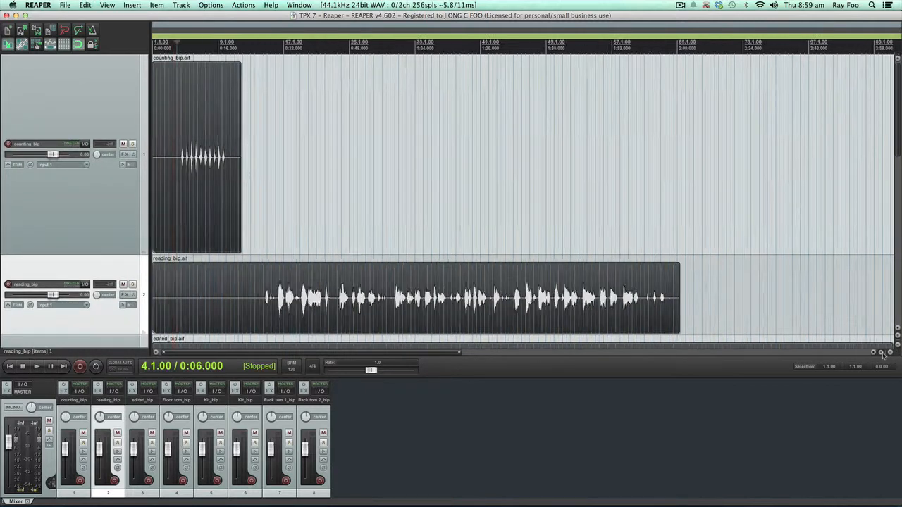
left_click(883, 352)
left_click(883, 352)
left_click(883, 353)
left_click(883, 353)
left_click(884, 353)
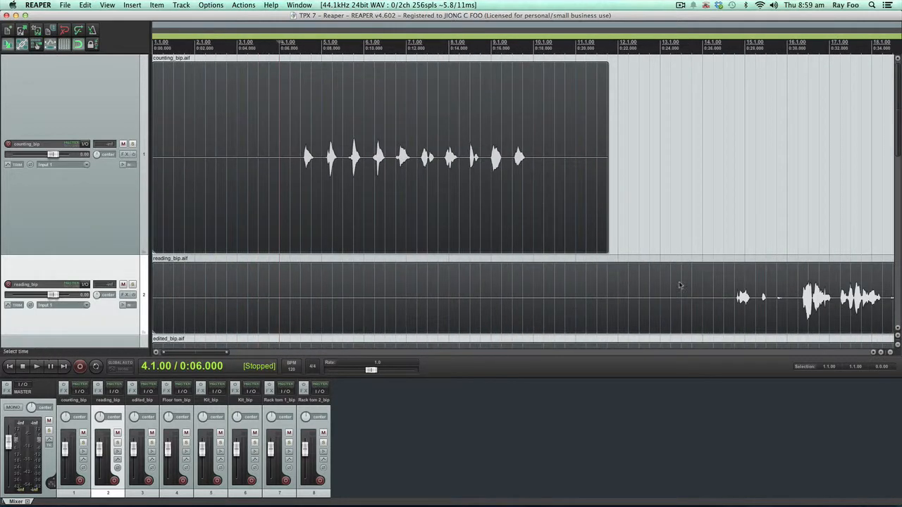
- Try placing the edit cursor at several points on the counting_bip item and turn off snapping
left_click(255, 165)
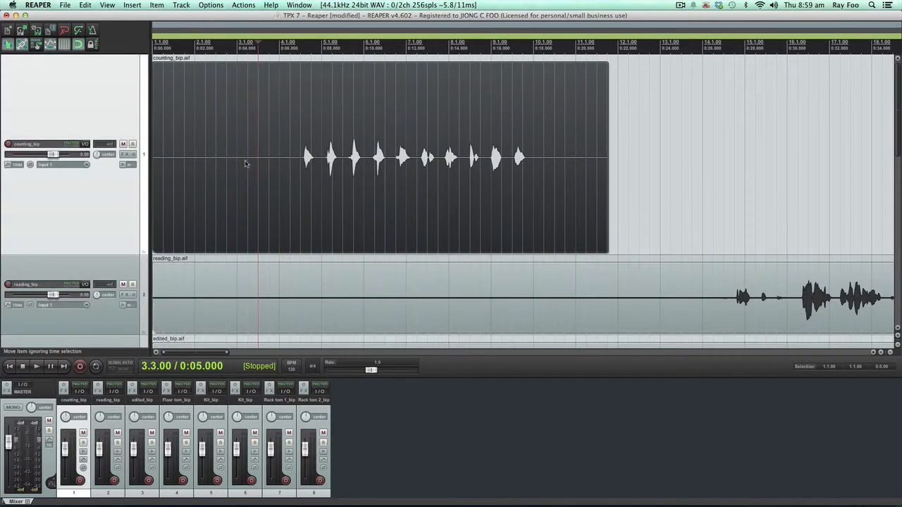
left_click(248, 162)
left_click(255, 165)
left_click(269, 167)
left_click(282, 168)
left_click(260, 166)
left_click(249, 171)
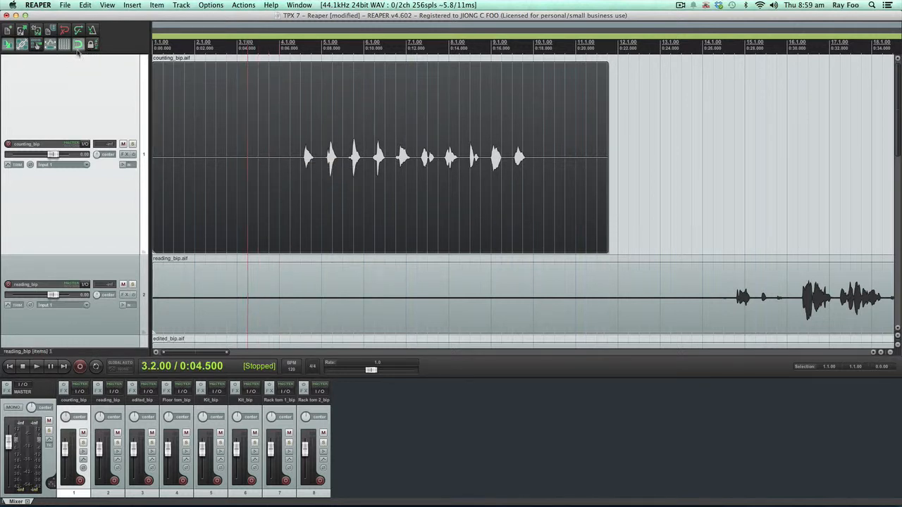
left_click(78, 50)
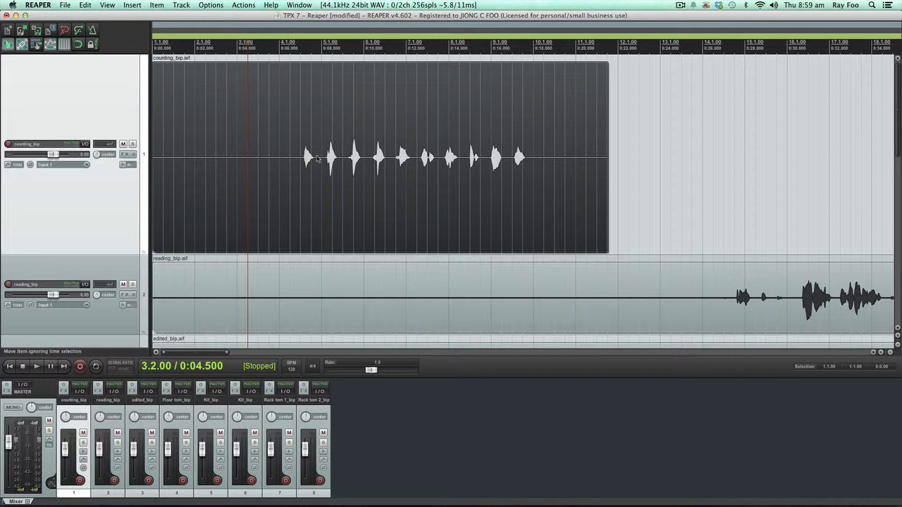
- Split the counting_bip item just before and just after the first spoken number
left_click(295, 164)
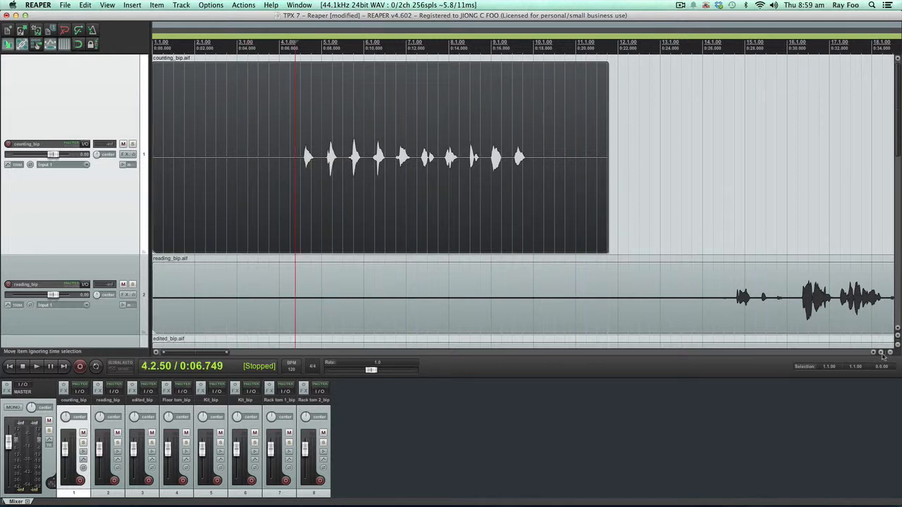
left_click(882, 352)
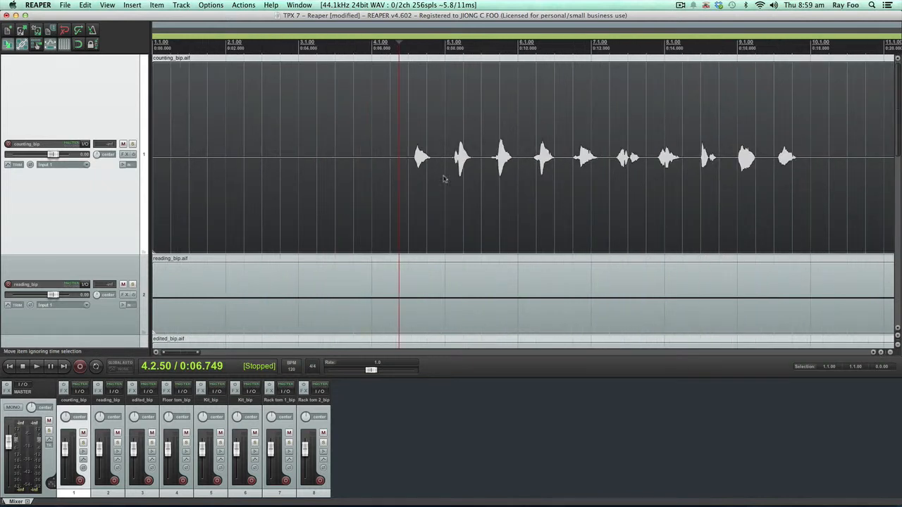
left_click(413, 167)
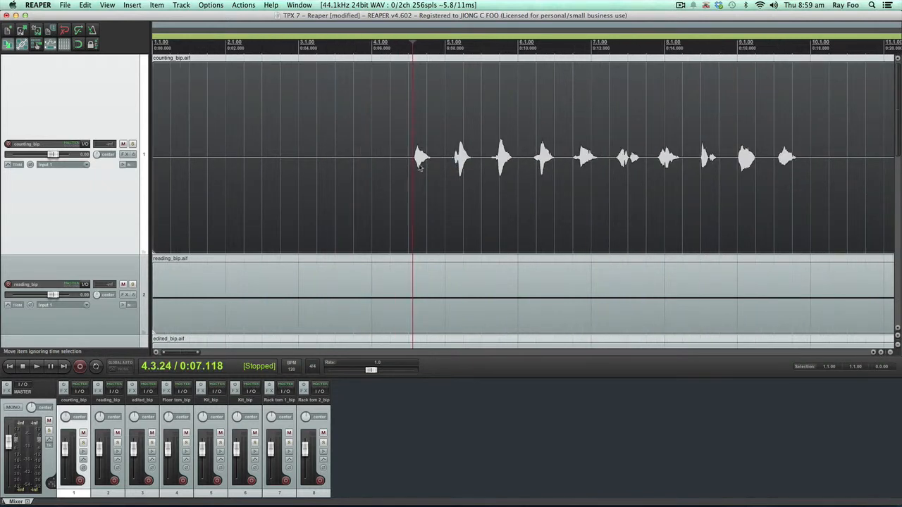
left_click(415, 168)
left_click(413, 168)
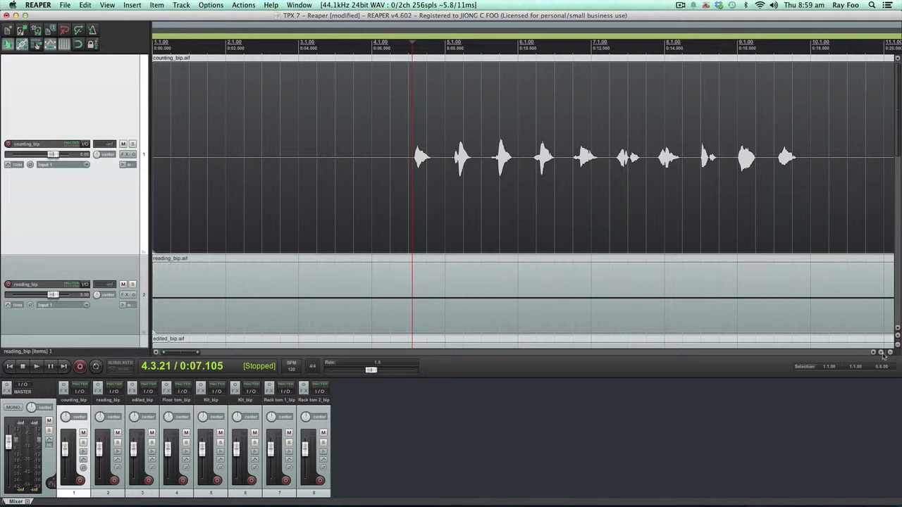
left_click(889, 353)
left_click(466, 163)
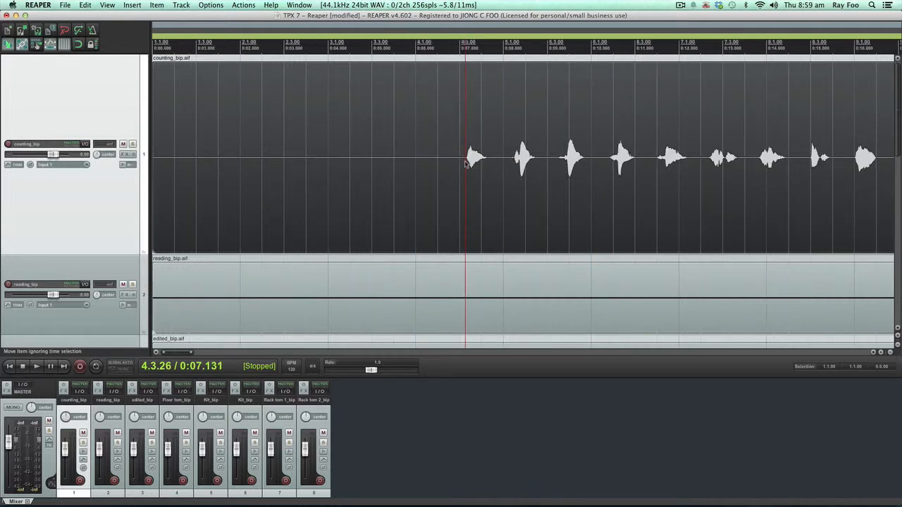
key("s")
left_click(488, 166)
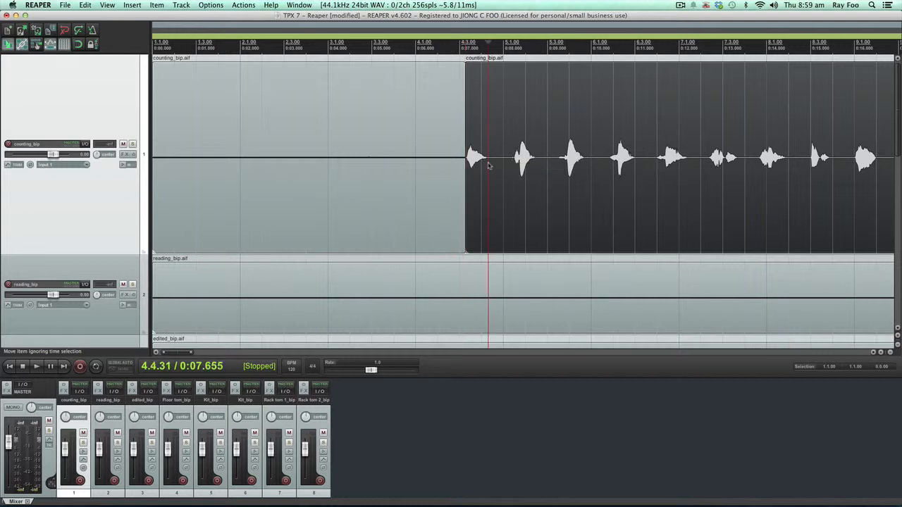
key("s")
- Split the counting_bip item at the start and end of the second and third spoken numbers
left_click(513, 165)
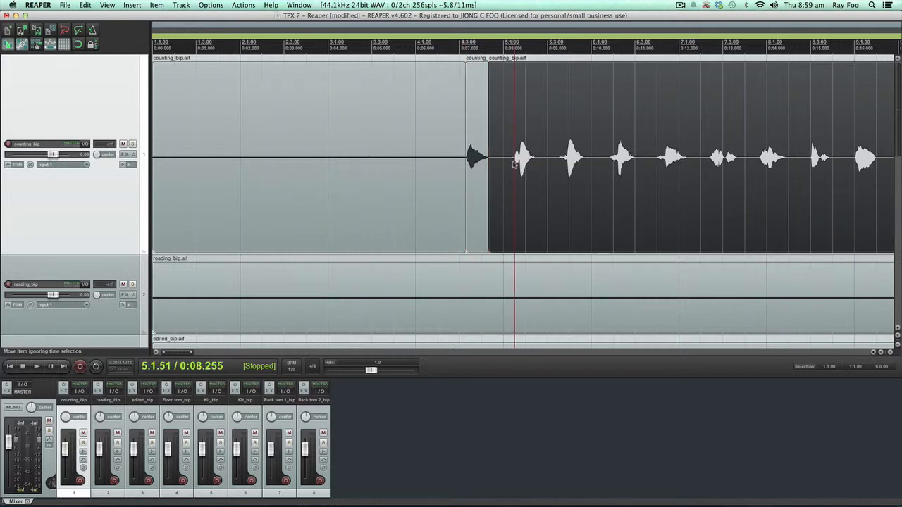
key("s")
left_click(535, 167)
key("s")
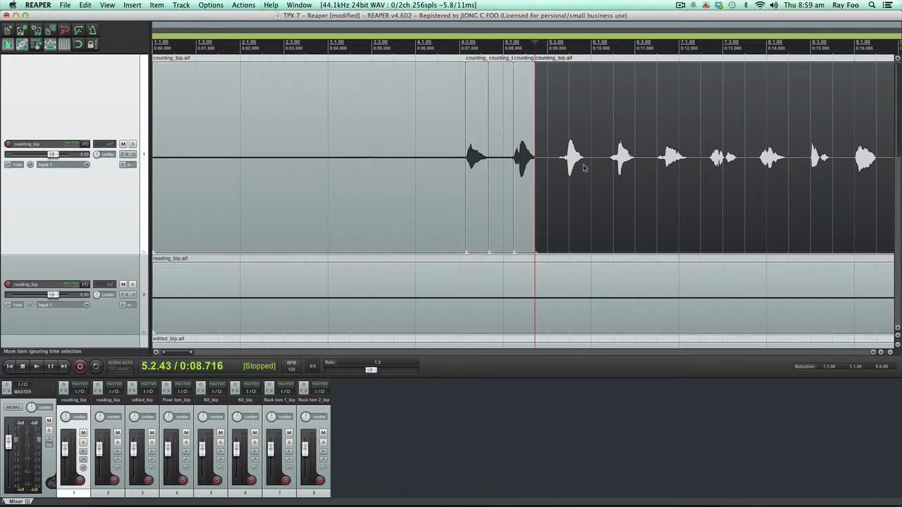
left_click(560, 169)
key("s")
left_click(585, 170)
key("s")
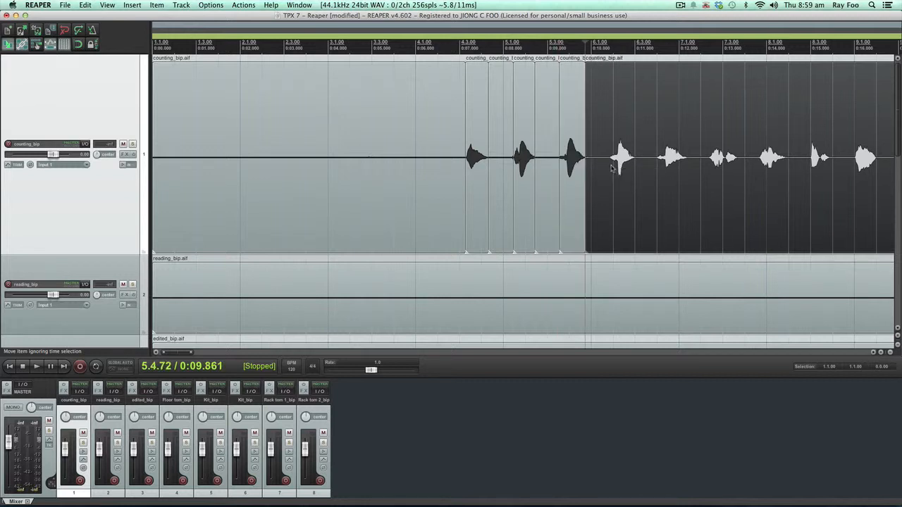
- Split the counting_bip item at the start and end of the fourth and fifth spoken numbers
left_click(612, 168)
key("s")
left_click(635, 169)
key("s")
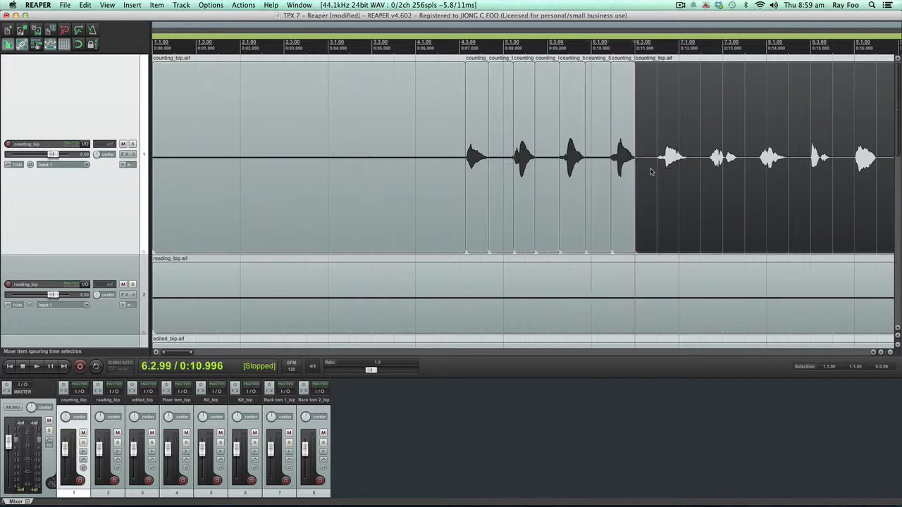
left_click(658, 172)
key("s")
left_click(686, 175)
key("s")
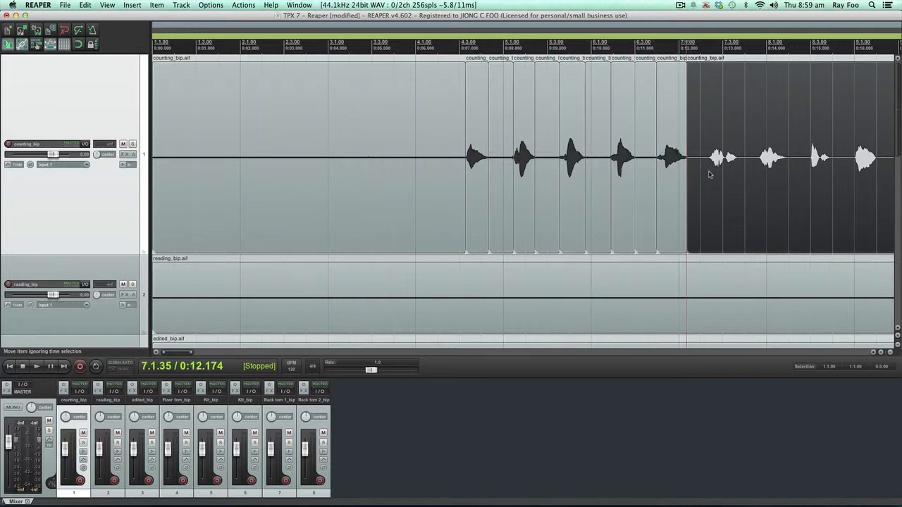
- Split the counting_bip item at the start and end of the sixth and seventh spoken numbers
left_click(709, 175)
key("s")
left_click(743, 173)
key("s")
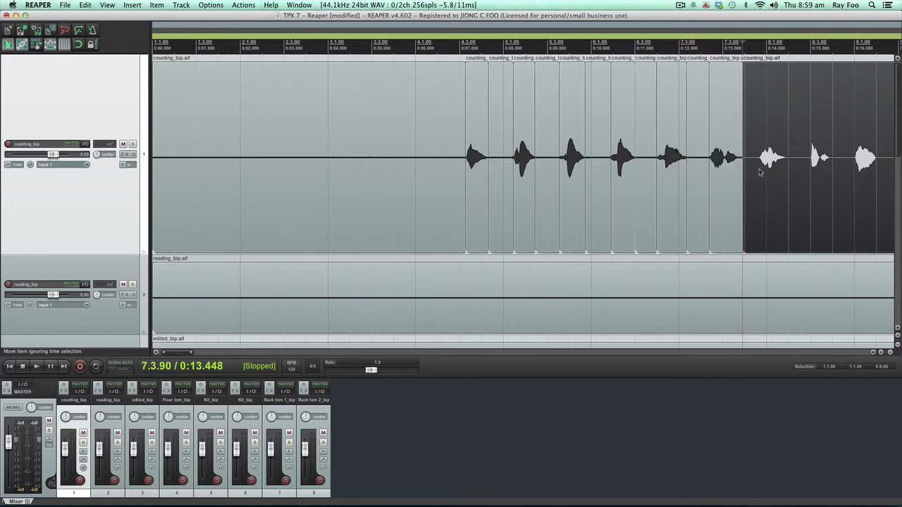
left_click(762, 174)
left_click(760, 173)
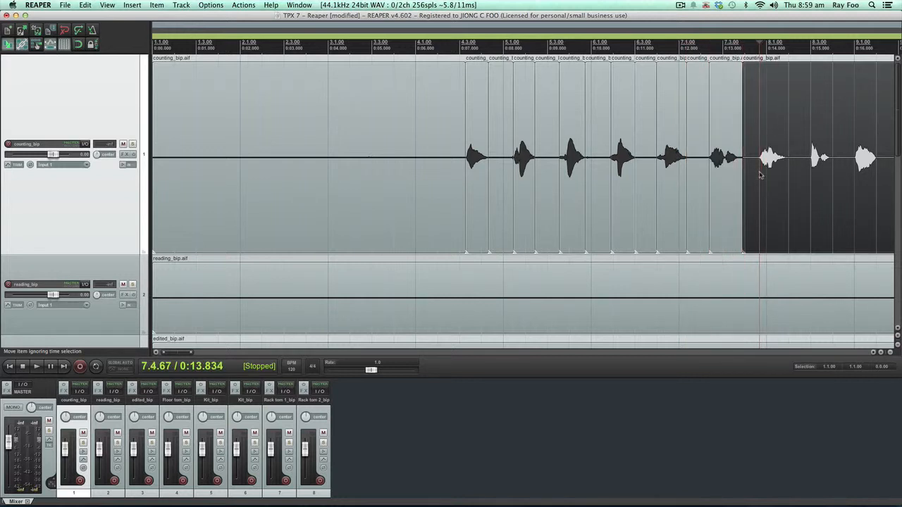
key("s")
left_click(785, 175)
key("s")
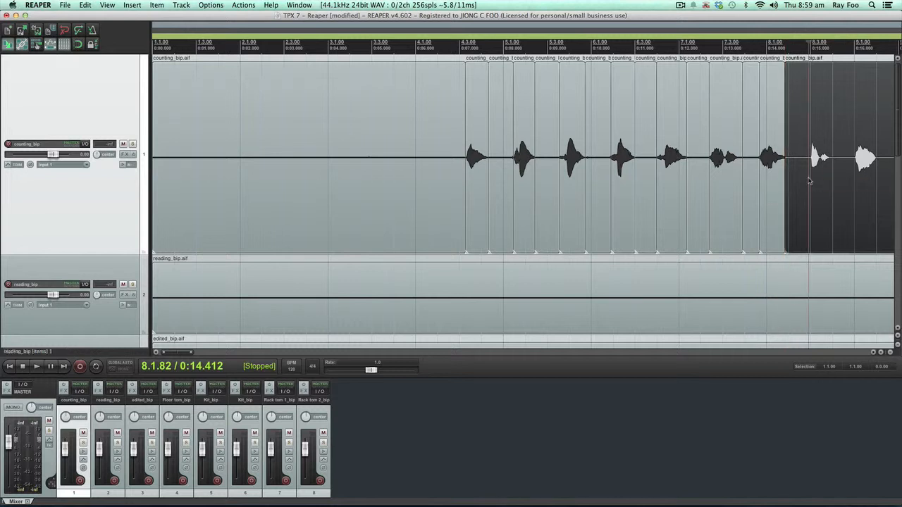
- Split the counting_bip item around the eighth spoken number and just before the ninth
left_click(810, 176)
key("s")
left_click(837, 185)
key("s")
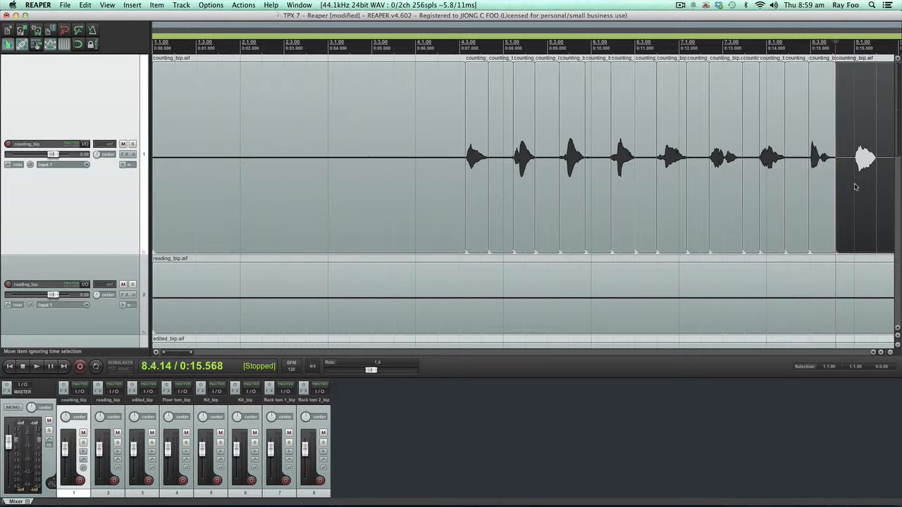
left_click(855, 187)
key("s")
scroll(819, 199, "down", 3)
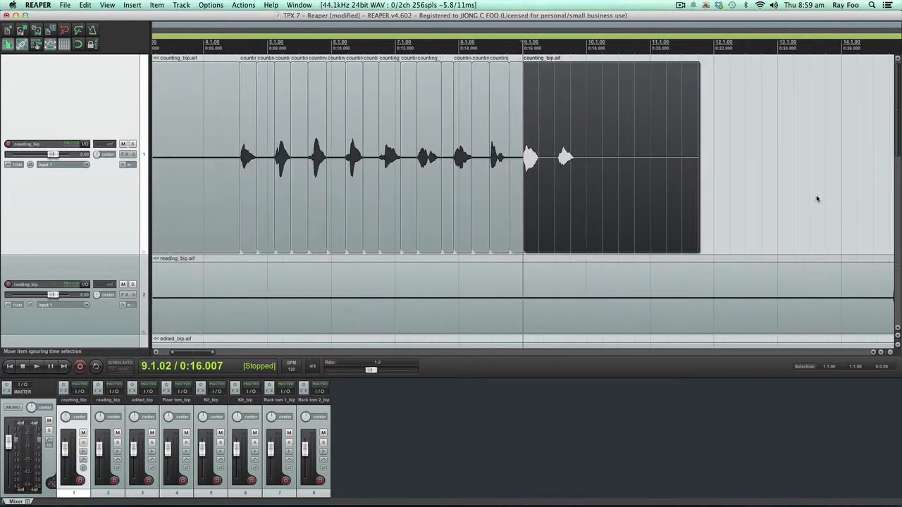
- Split the counting_bip item after the ninth spoken number and on both sides of the tenth
left_click(542, 176)
key("s")
left_click(558, 184)
key("s")
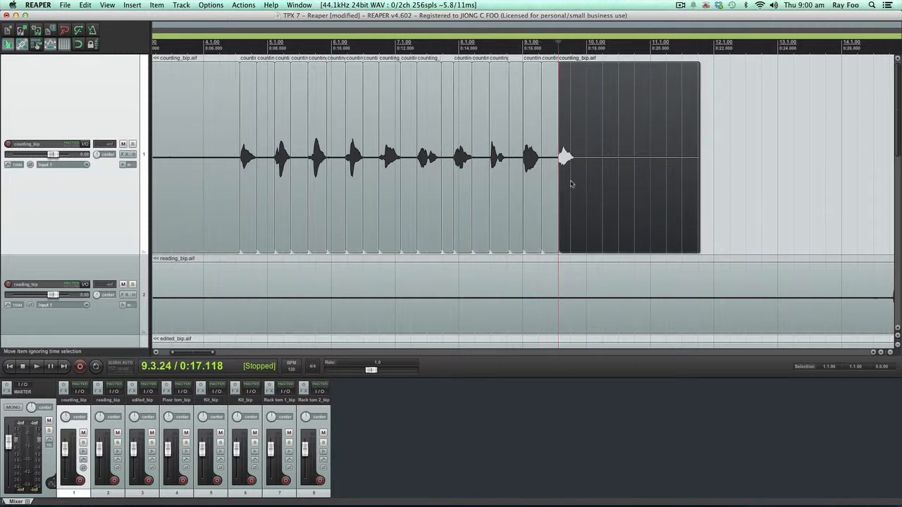
left_click(576, 184)
key("s")
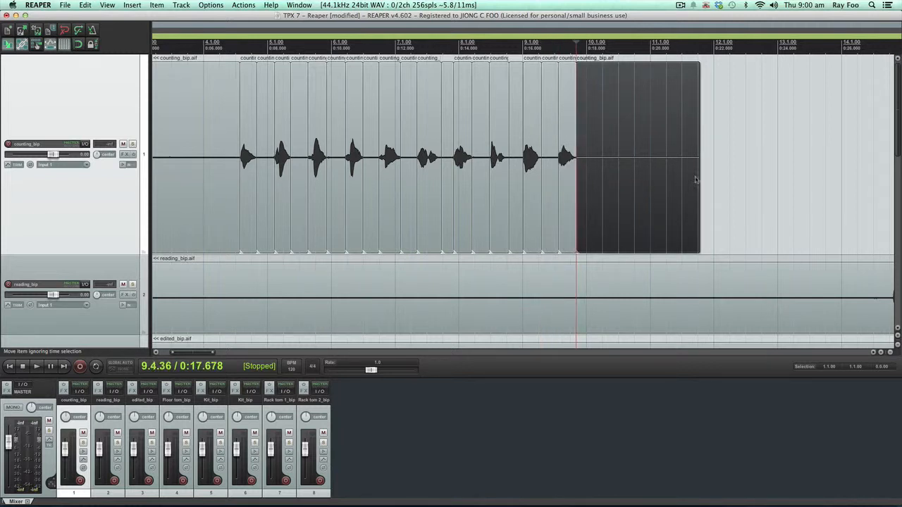
- Delete the silence after the tenth spoken number and the gaps separating the eighth, ninth and tenth numbers
left_click(723, 177)
left_click(656, 172)
key("Delete")
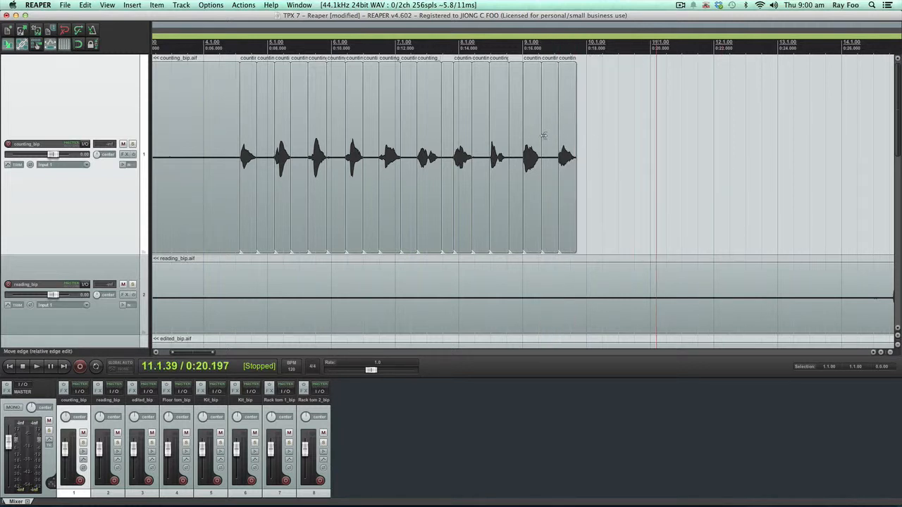
left_click(549, 140)
key("Delete")
left_click(515, 139)
key("Delete")
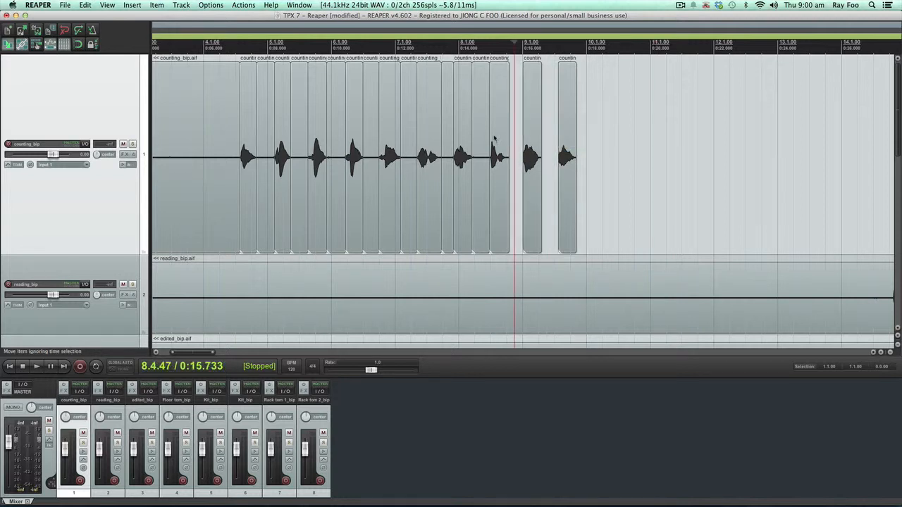
- Delete the silent pieces between the fourth and eighth spoken numbers on the counting_bip track
left_click(480, 140)
key("Delete")
left_click(447, 140)
key("Delete")
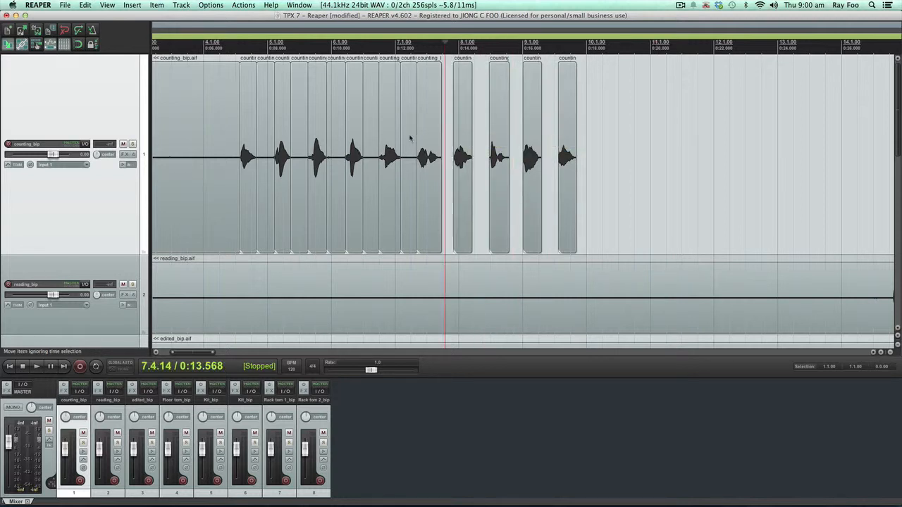
left_click(410, 140)
key("Delete")
left_click(370, 140)
key("Delete")
- Delete the silent pieces between the first four spoken numbers and the silence before the first one
left_click(339, 127)
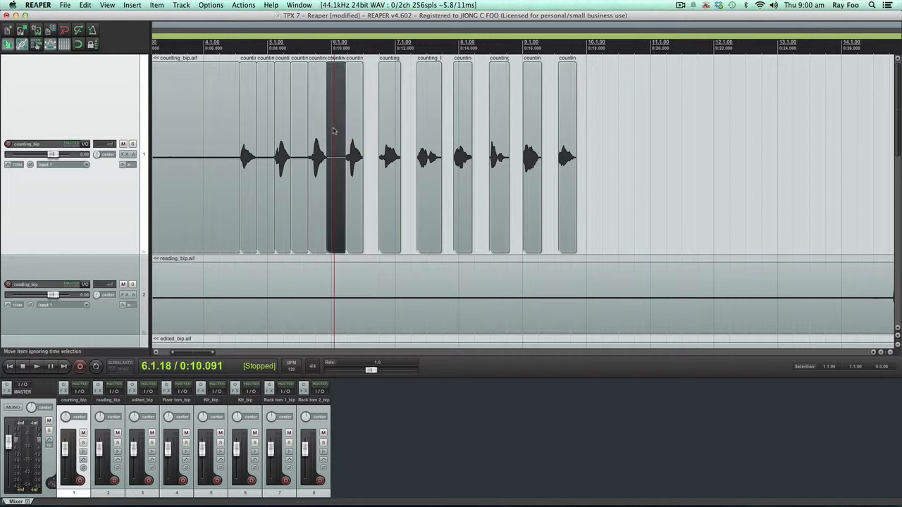
key("Delete")
left_click(299, 127)
key("Delete")
left_click(264, 121)
key("Delete")
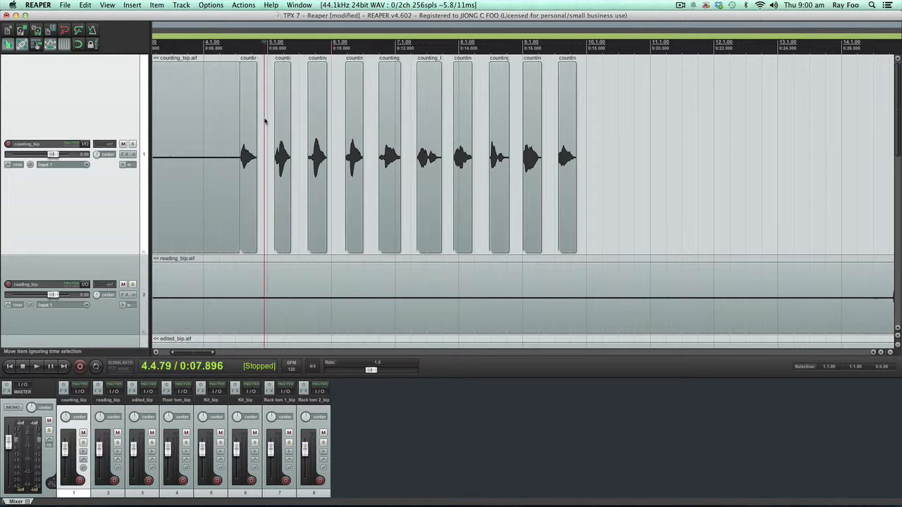
left_click(226, 121)
key("Delete")
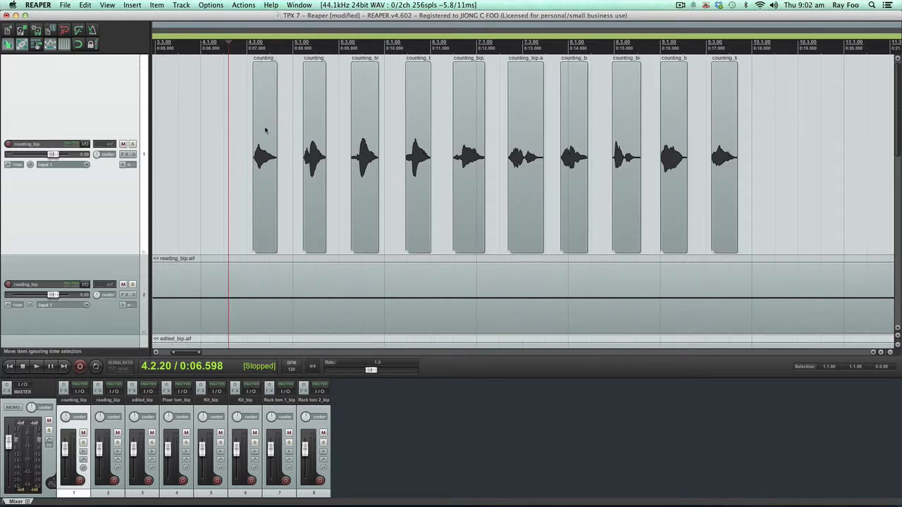
- Add short fade-ins and fade-outs to all ten spoken-number items on the counting_bip track
left_click(264, 134)
left_click(312, 131)
left_click(232, 121)
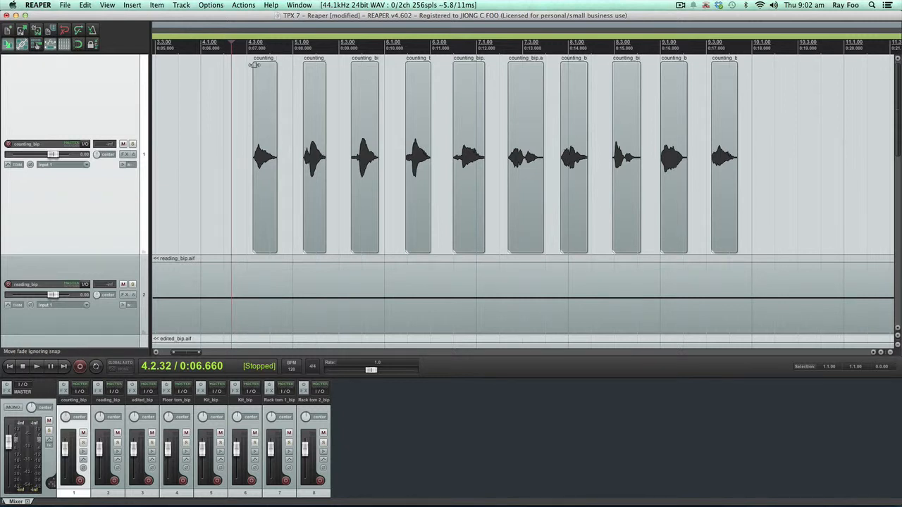
left_click_drag(255, 65, 480, 63)
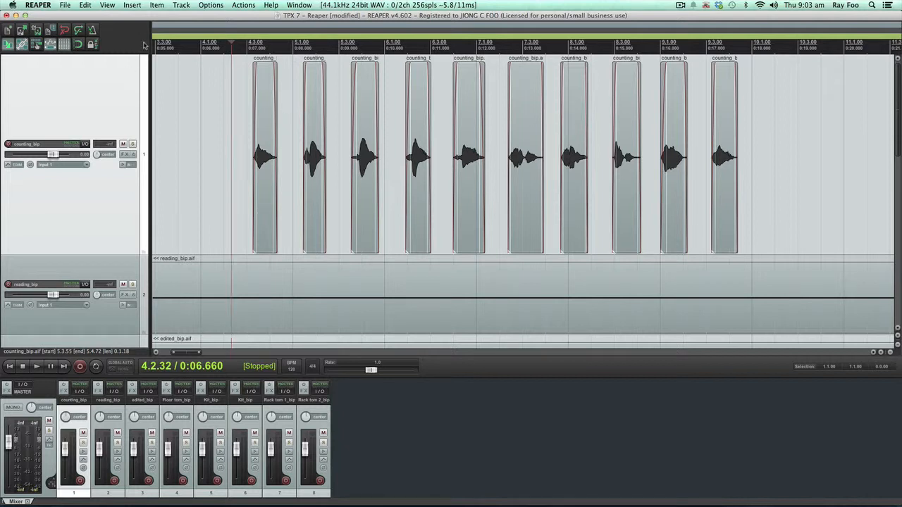
- Insert a new track below counting_bip and name it PHONE NO
left_click(181, 6)
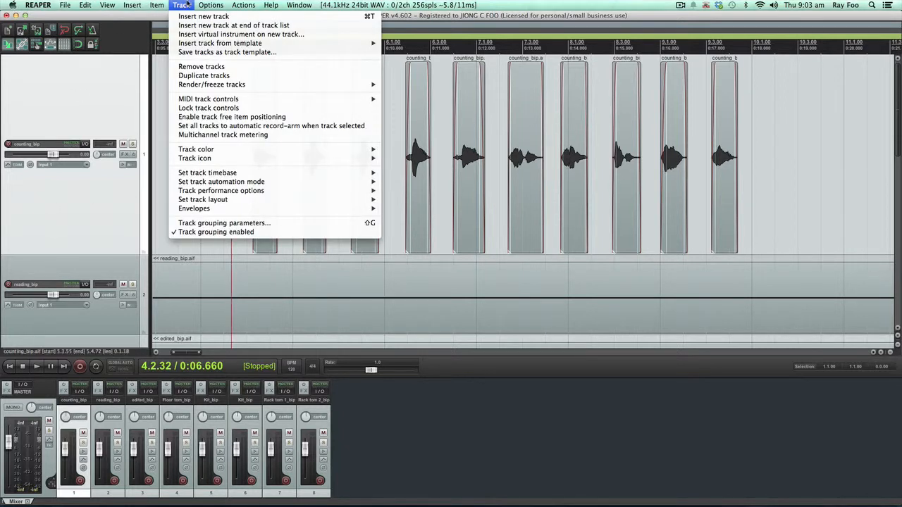
left_click(189, 17)
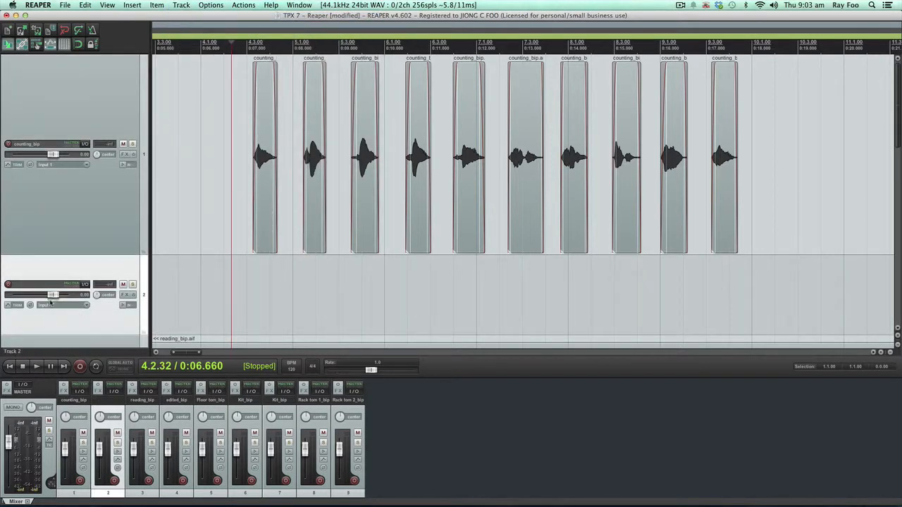
double_click(31, 286)
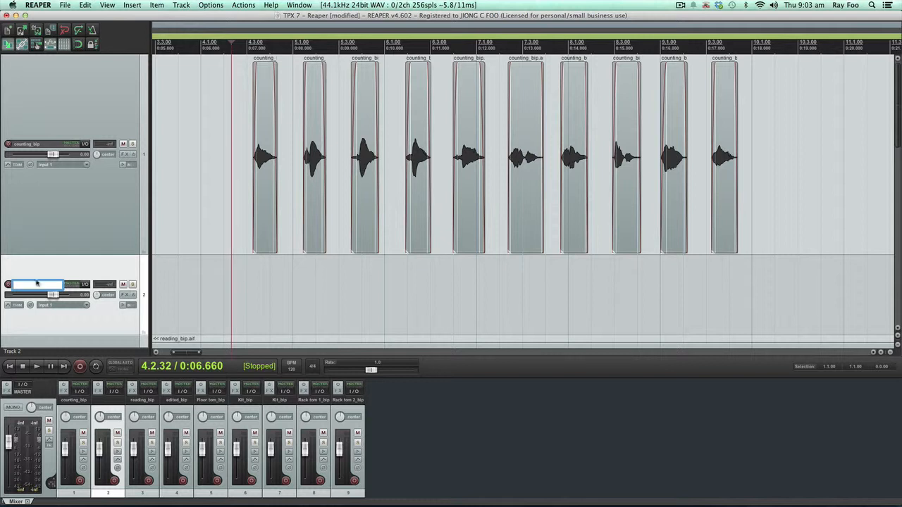
type("PHONE NO")
key("Return")
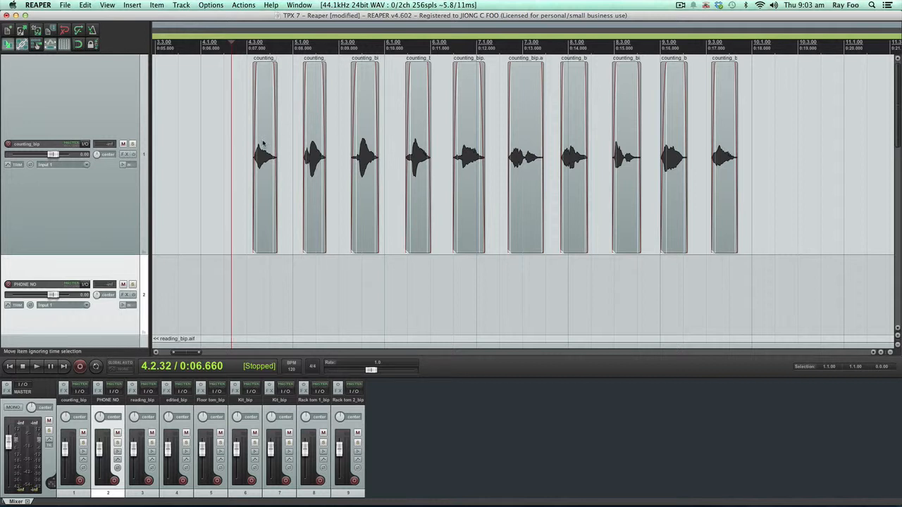
- Copy the second and third spoken-number items, one after the other, onto the PHONE NO track from about 0:07
left_click(314, 151)
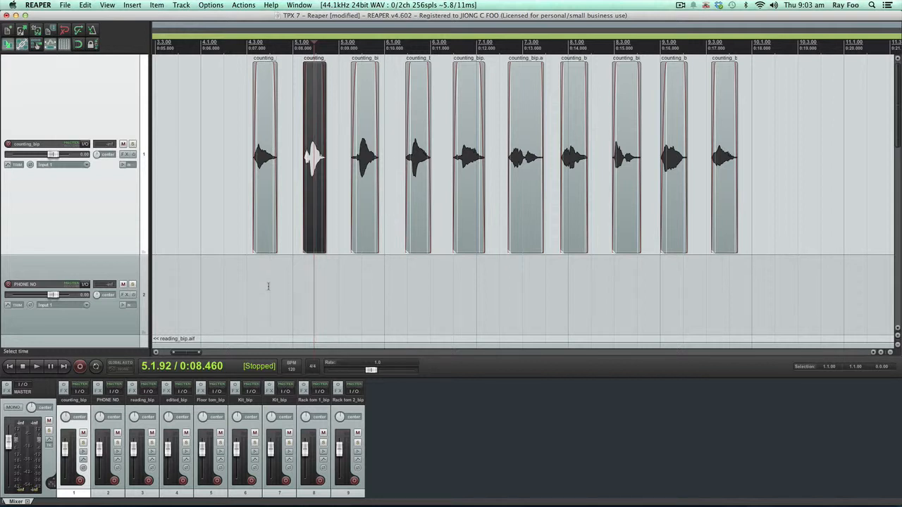
left_click(260, 290)
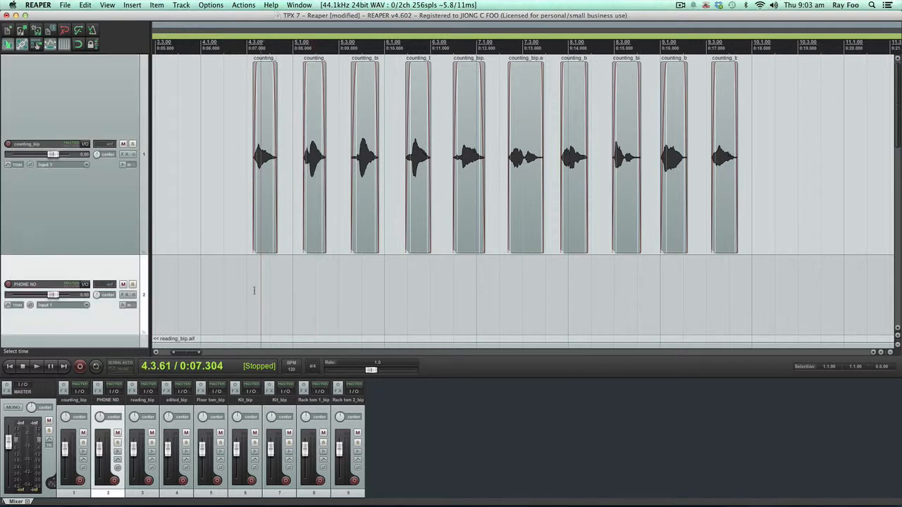
left_click(255, 291)
key("super+v")
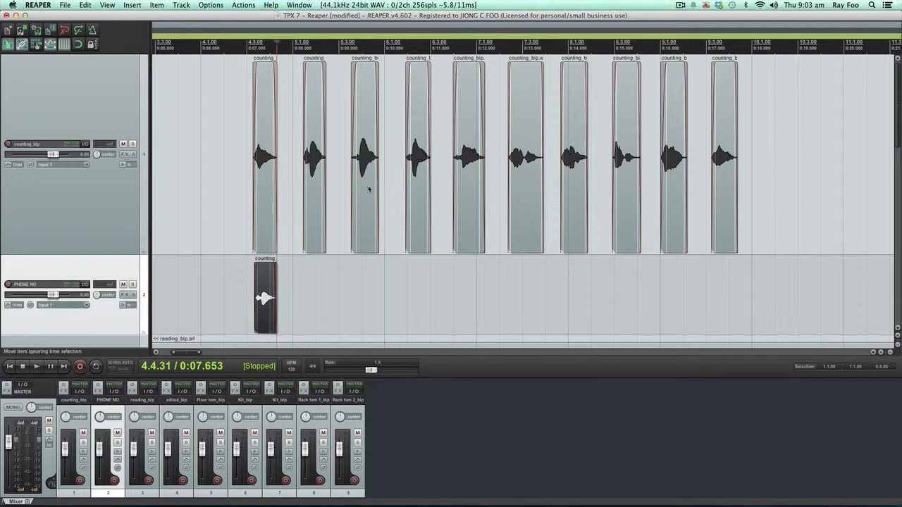
left_click(363, 194)
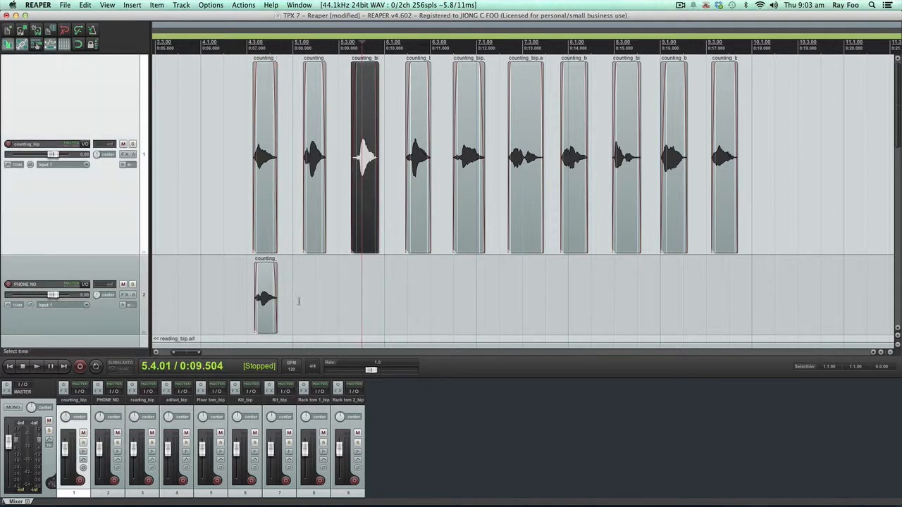
left_click(298, 302)
key("super+v")
- Copy the fourth and sixth spoken-number items onto the PHONE NO track, following the two already placed
left_click(419, 193)
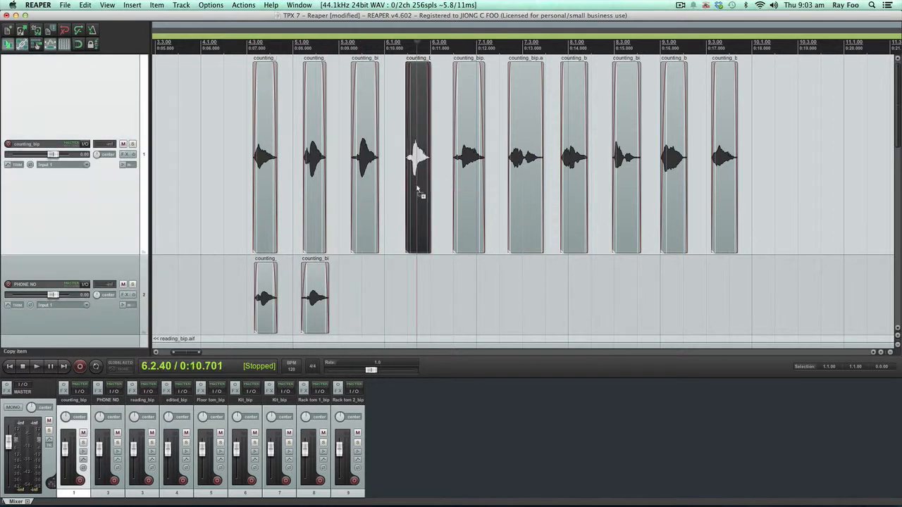
left_click(351, 299)
key("super+v")
left_click(524, 212)
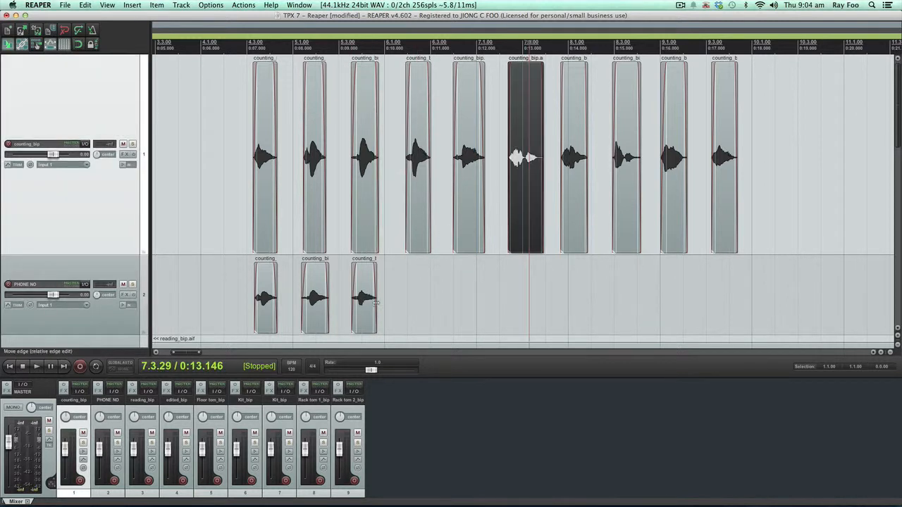
key("super+c")
left_click(405, 288)
key("super+v")
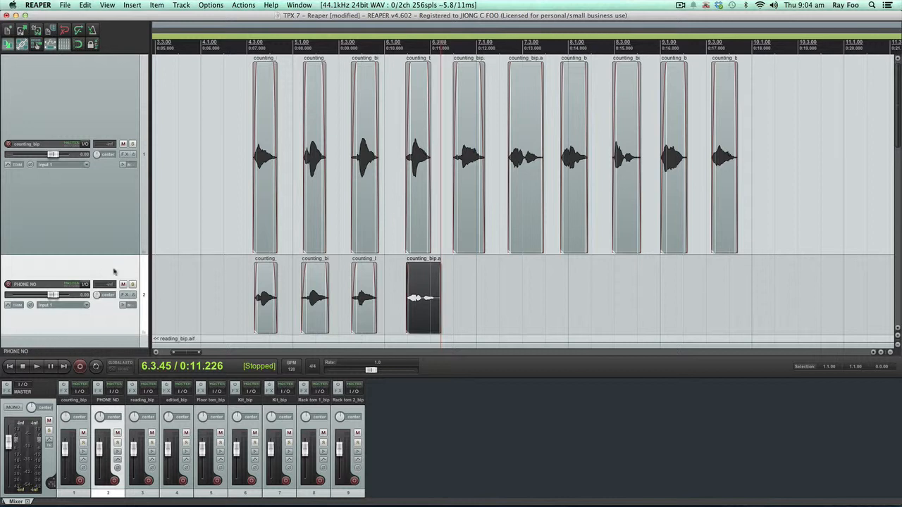
- Solo the PHONE NO track and play back the assembled number sequence
left_click(133, 284)
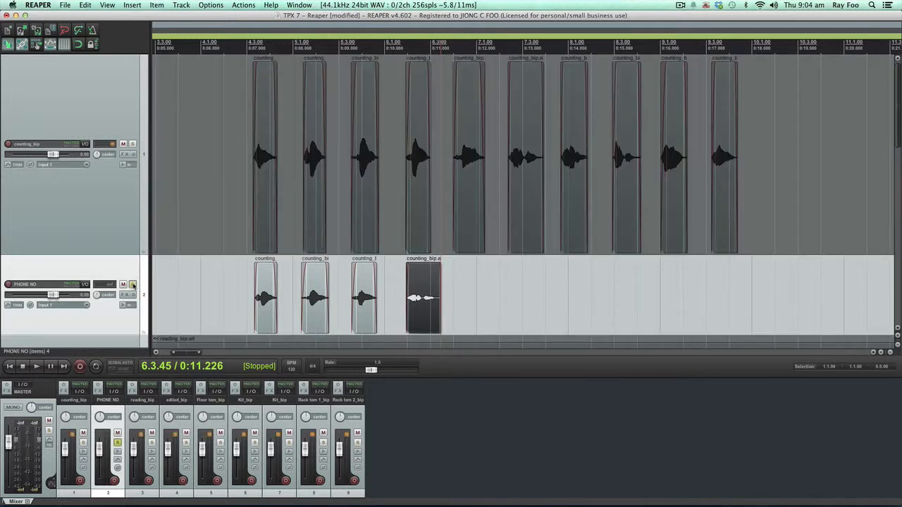
key("space")
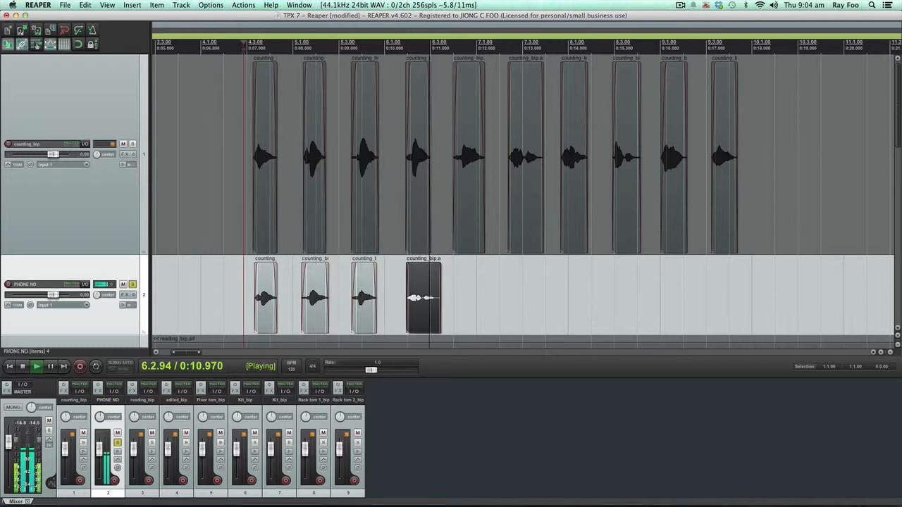
key("space")
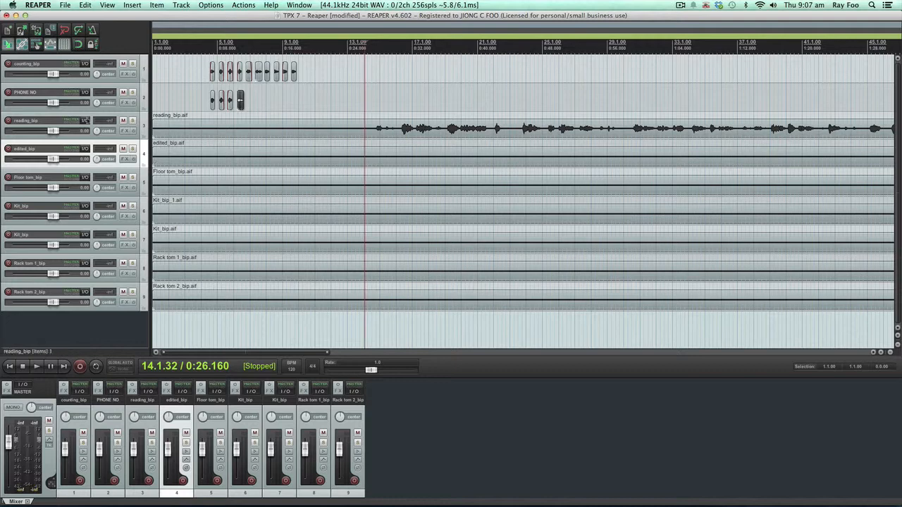
- Solo the reading_bip track, enlarge its height and listen to the start of the speech
left_click(132, 121)
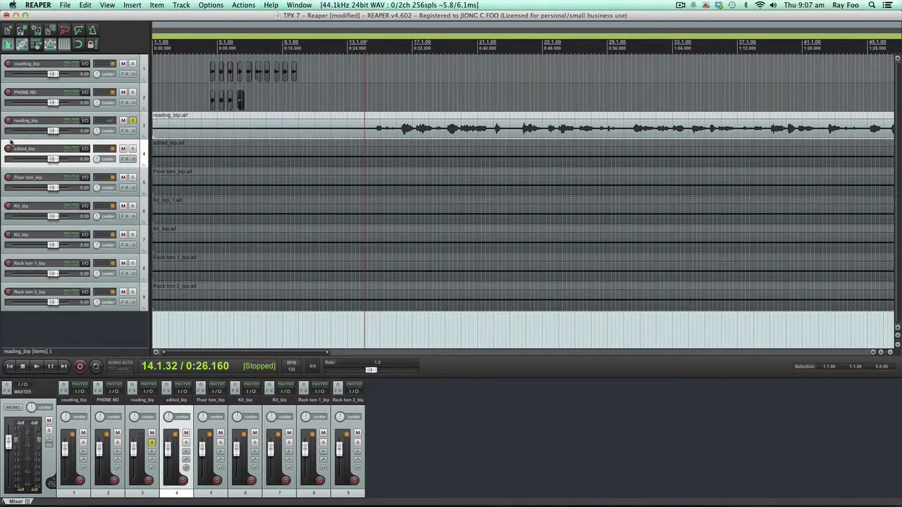
left_click_drag(12, 138, 20, 245)
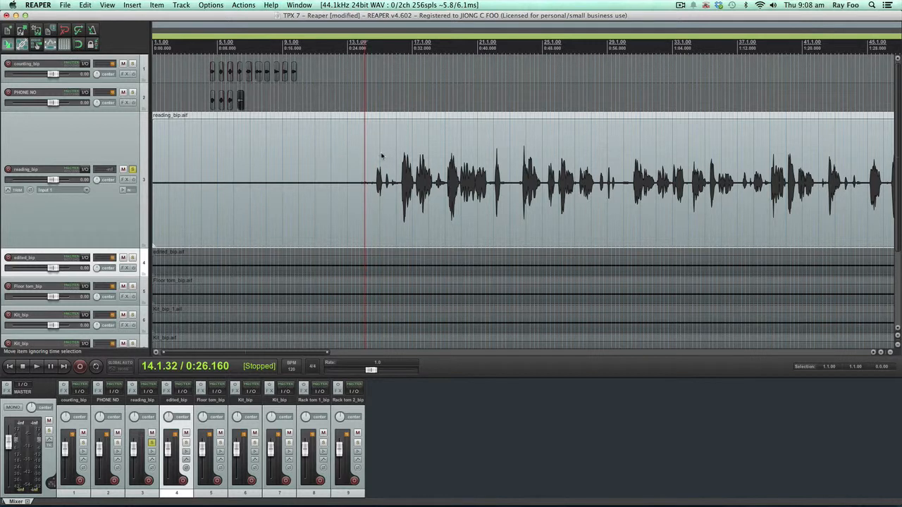
key("space")
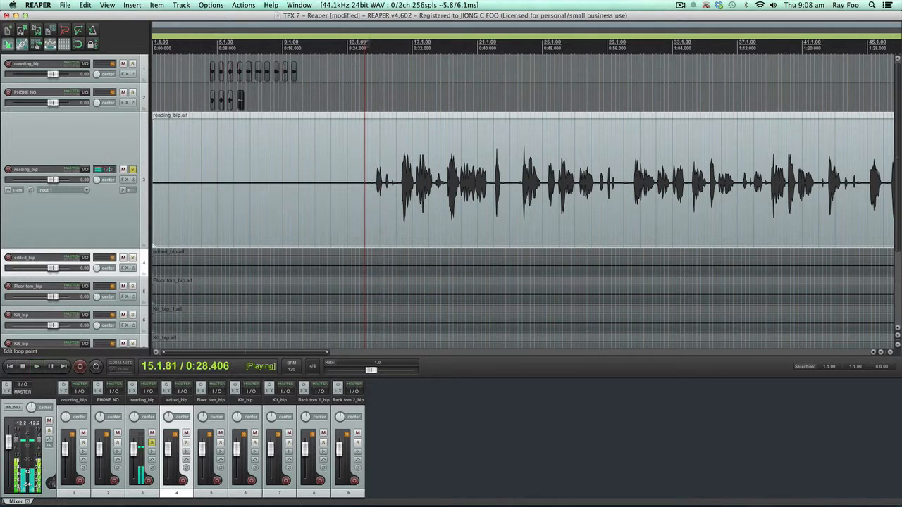
key("space")
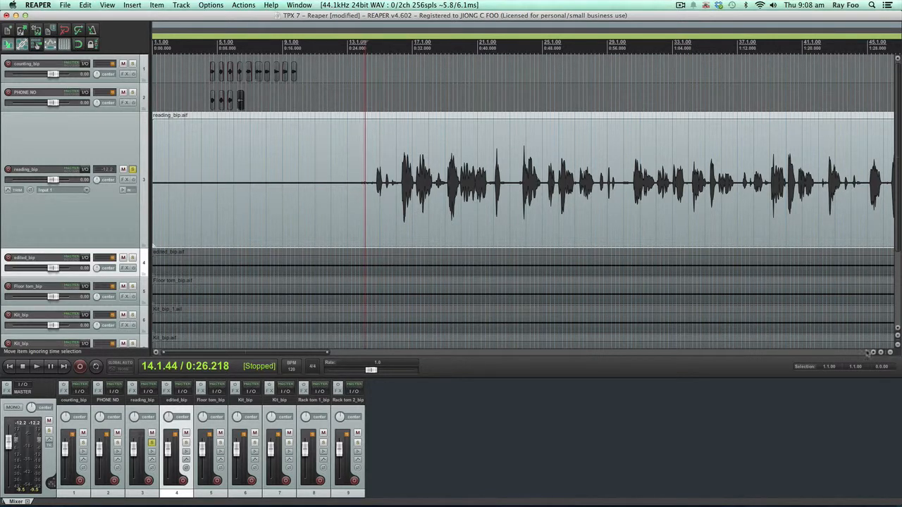
- Play reading_bip from about 0:25 and split its item at successive speech pauses between about 0:27 and 0:41
left_click(882, 352)
left_click(882, 353)
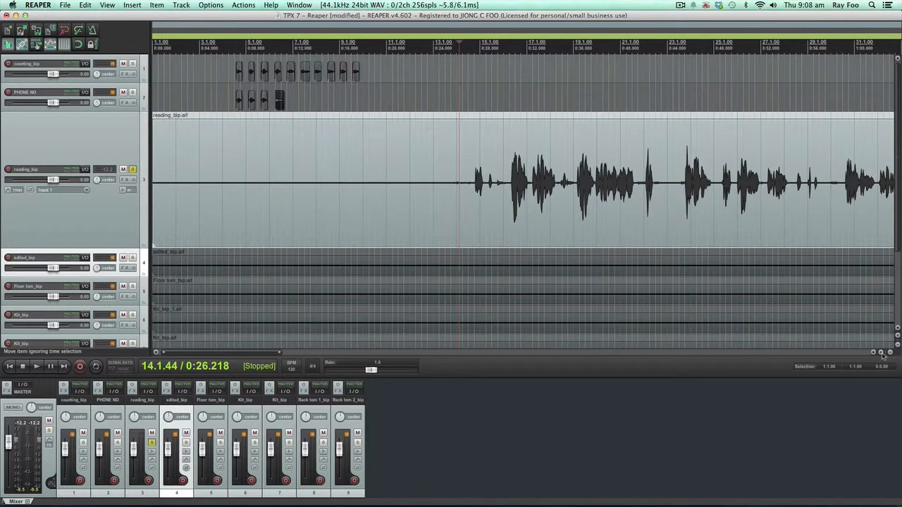
left_click(427, 183)
left_click(449, 181)
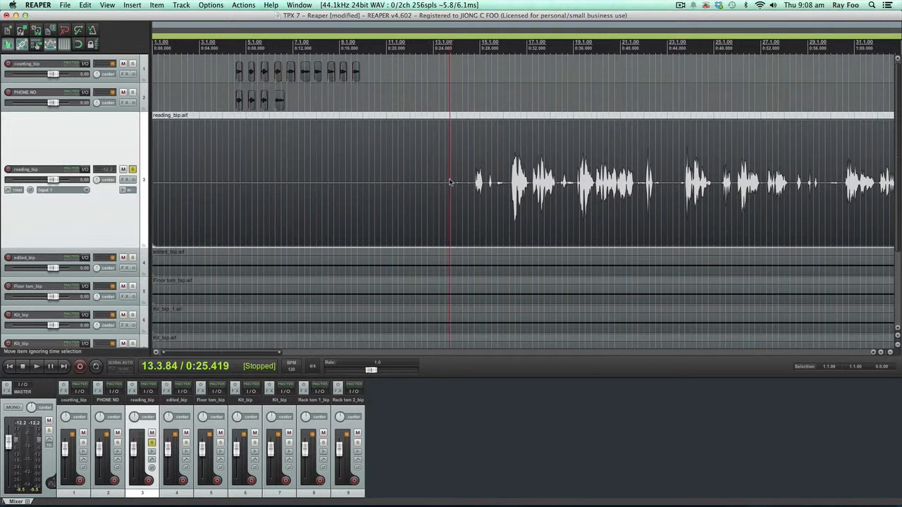
key("space")
key("s")
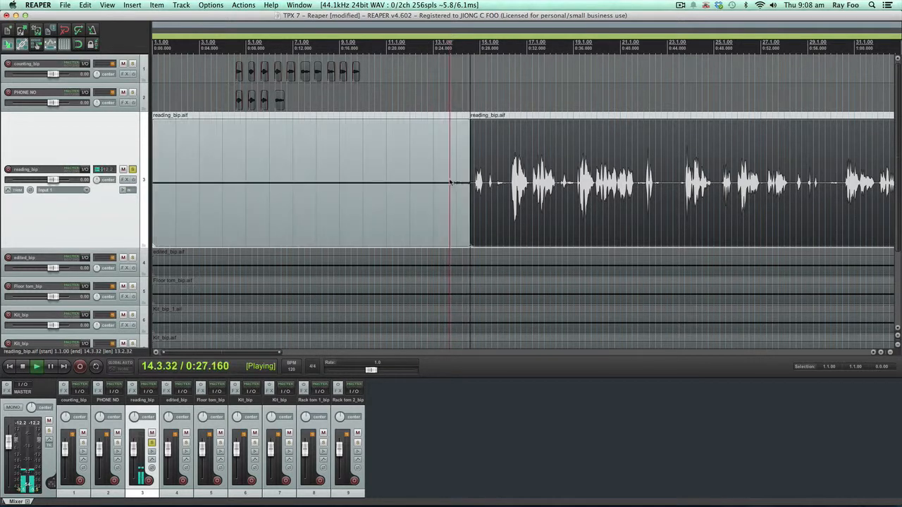
key("s")
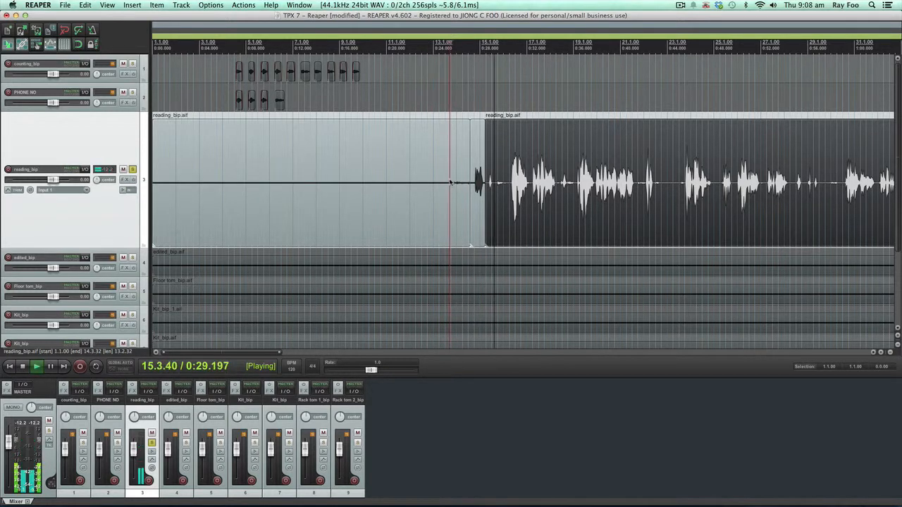
key("s")
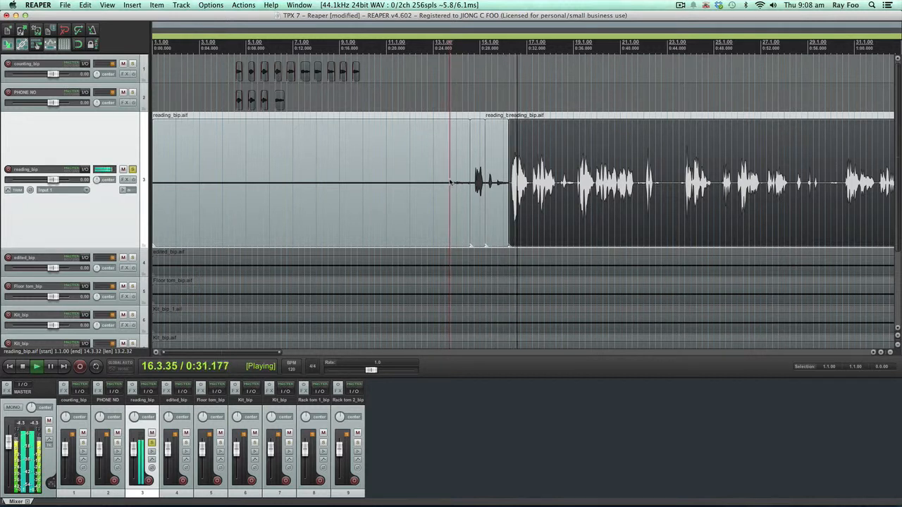
key("s")
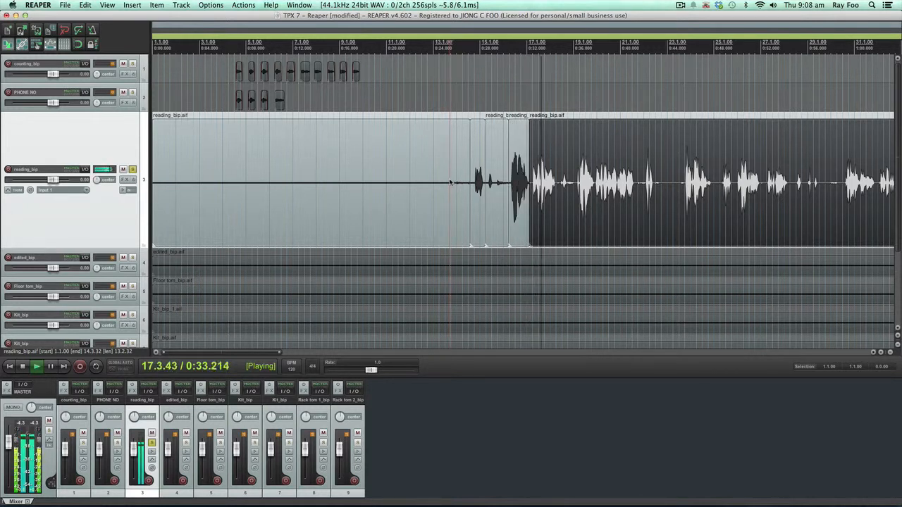
key("s")
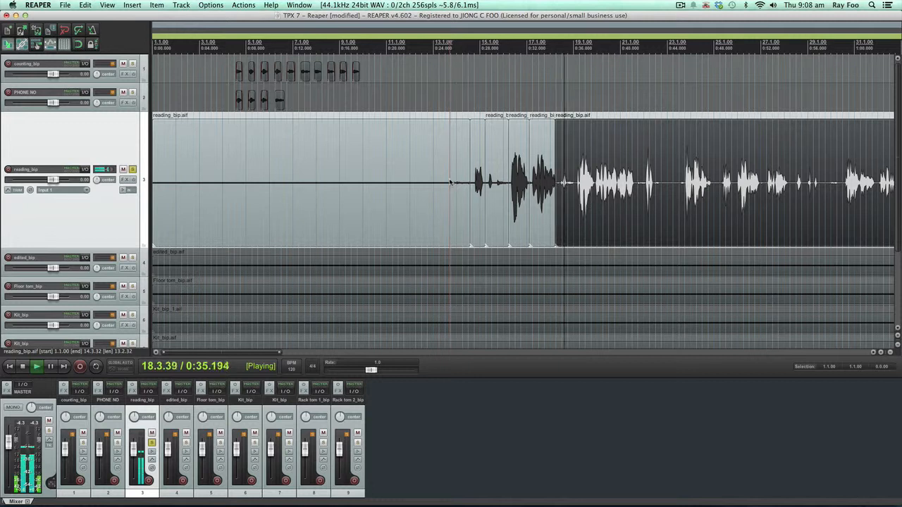
key("s")
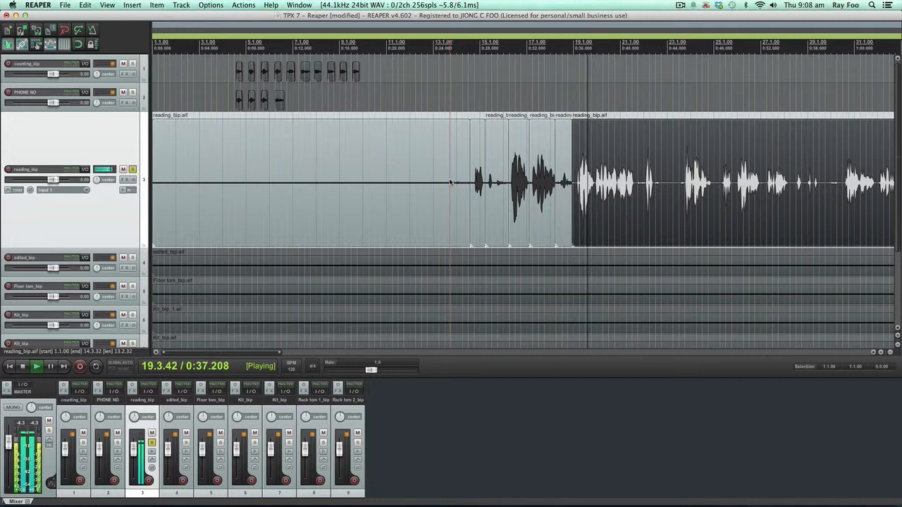
key("s")
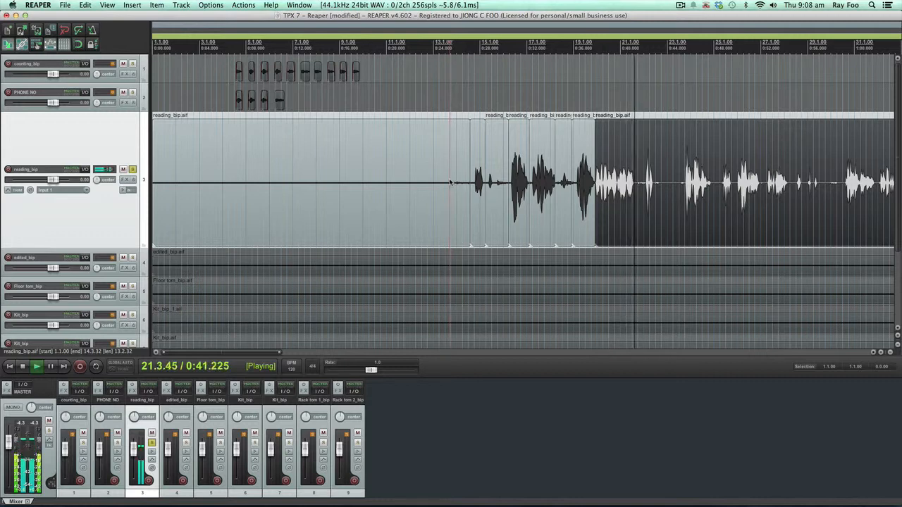
key("s")
key("F5")
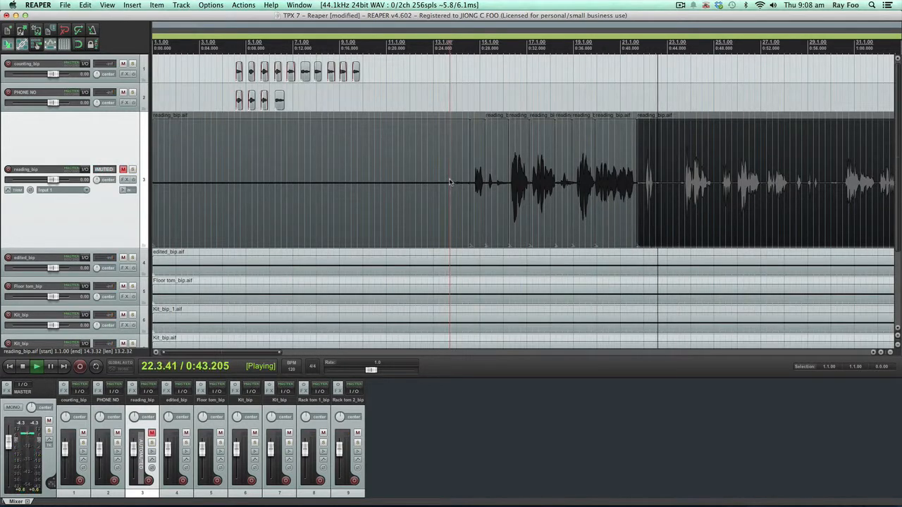
key("space")
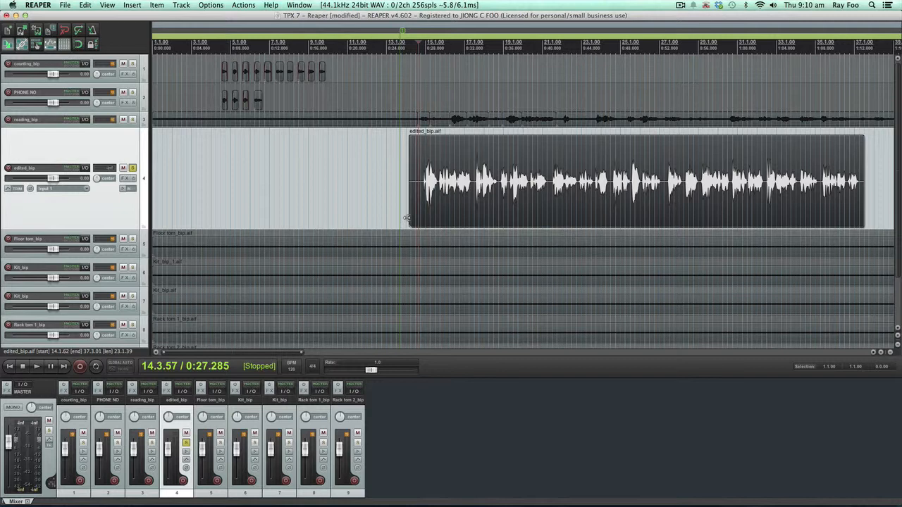
- Listen to the soloed edited_bip speech from about 0:27
key("space")
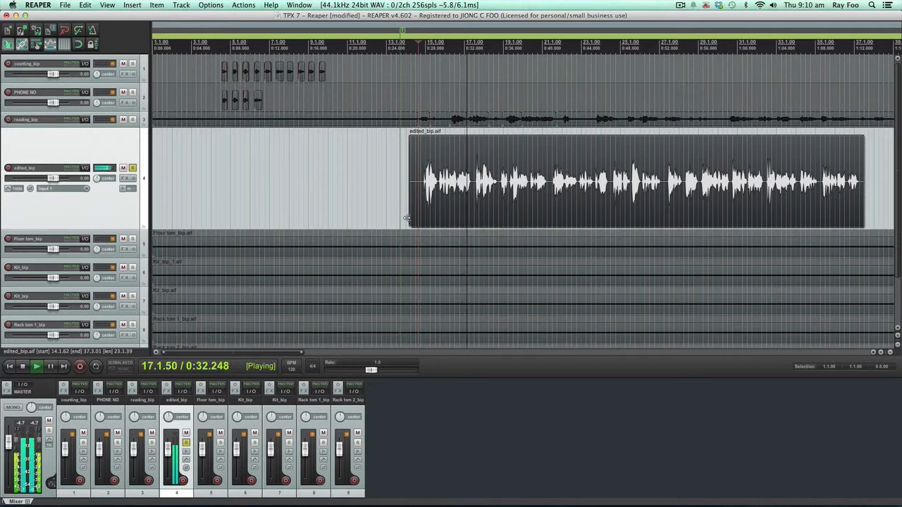
key("space")
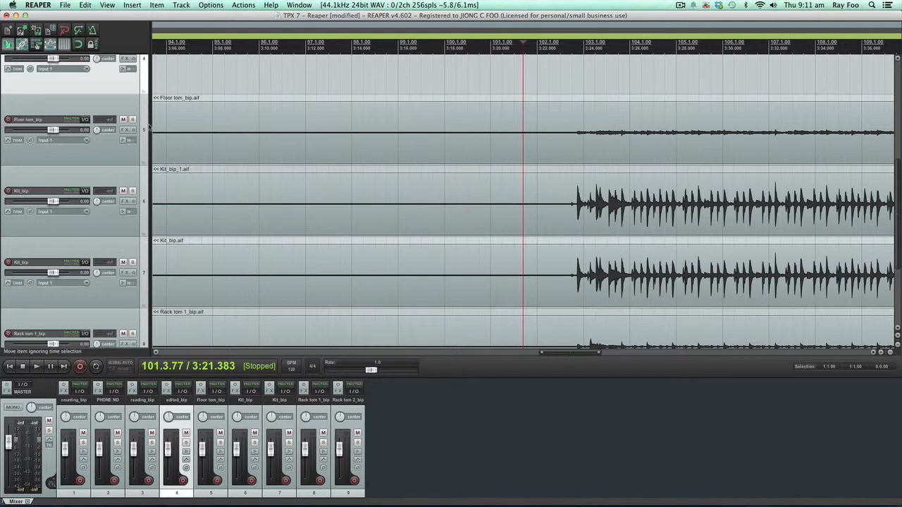
- Solo the Floor tom_bip track and listen to its first loud tom hit from about 4:22
left_click(132, 120)
scroll(507, 146, "down", 5)
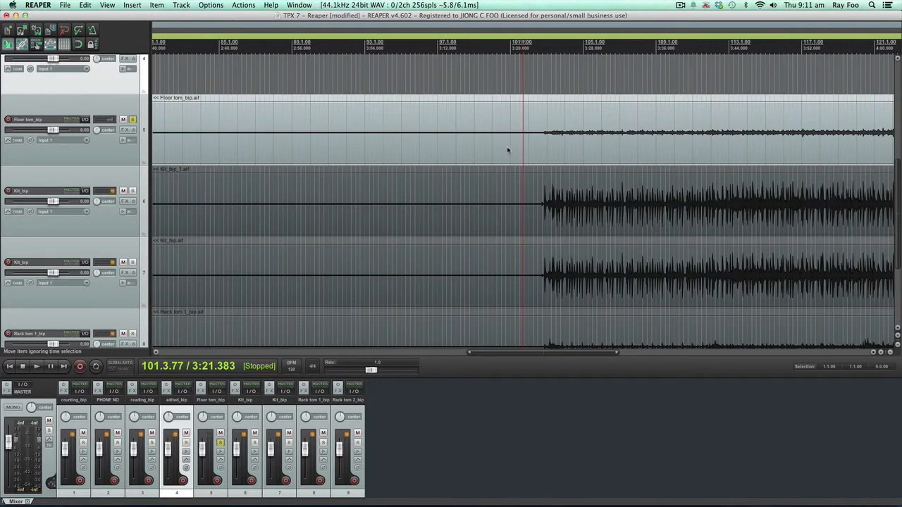
scroll(507, 146, "down", 3)
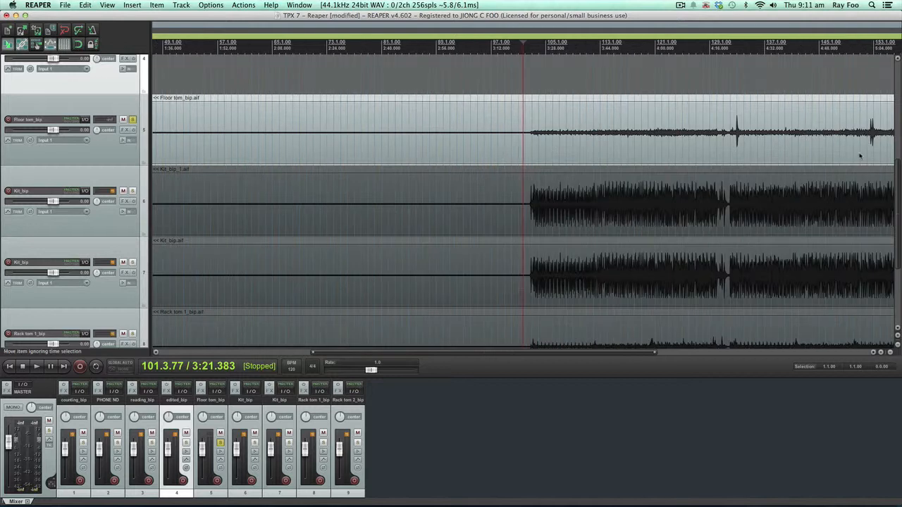
left_click(733, 47)
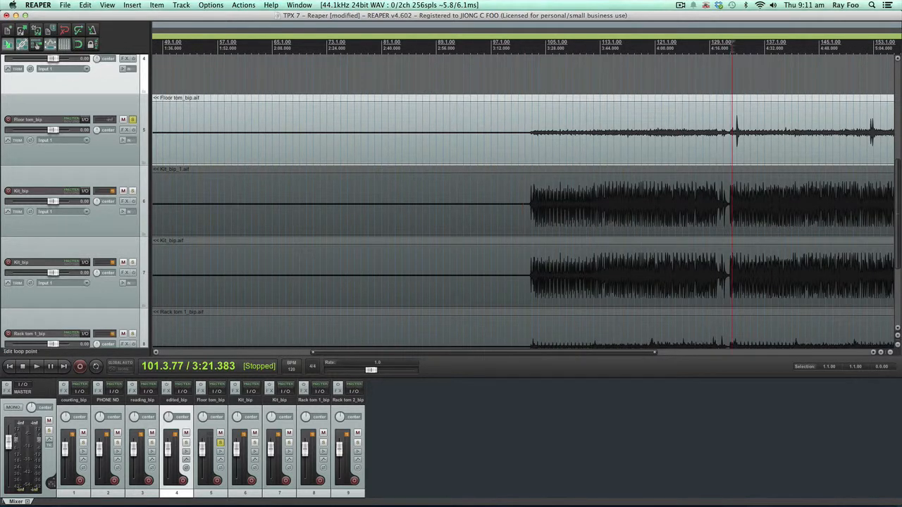
key("space")
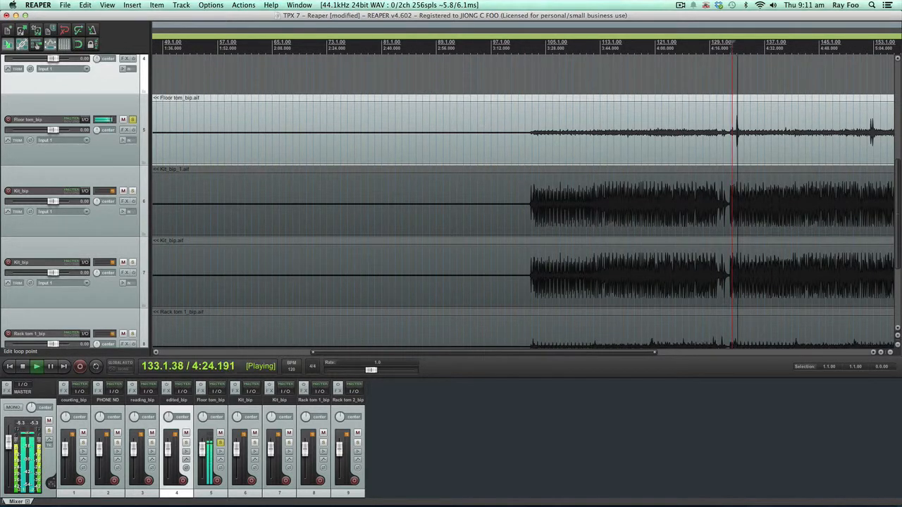
key("space")
- Listen to the floor tom hits from about 5:02, then place the edit cursor just before the first hit at about 4:22
left_click(867, 47)
key("space")
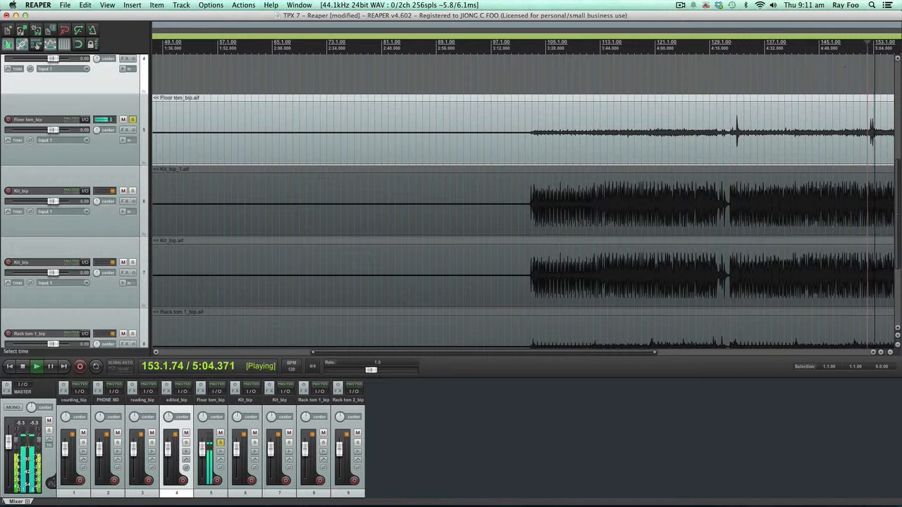
key("space")
left_click(720, 47)
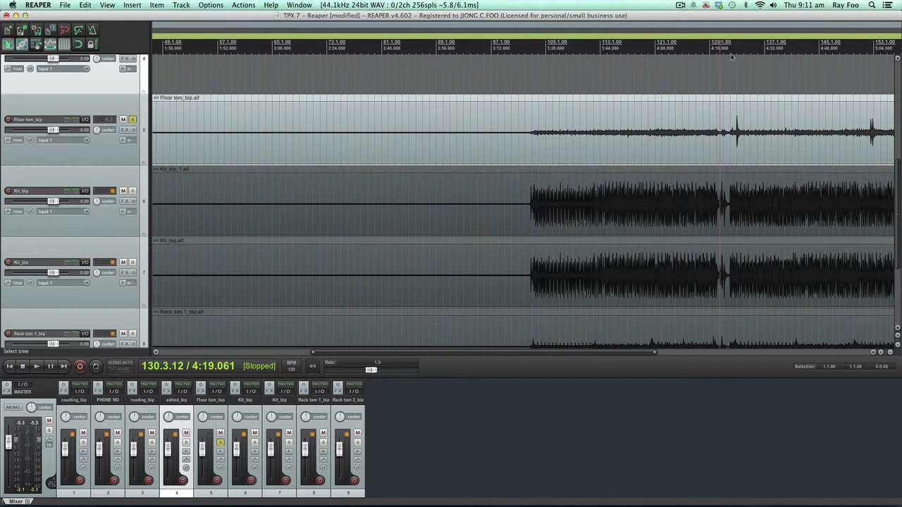
left_click(732, 56)
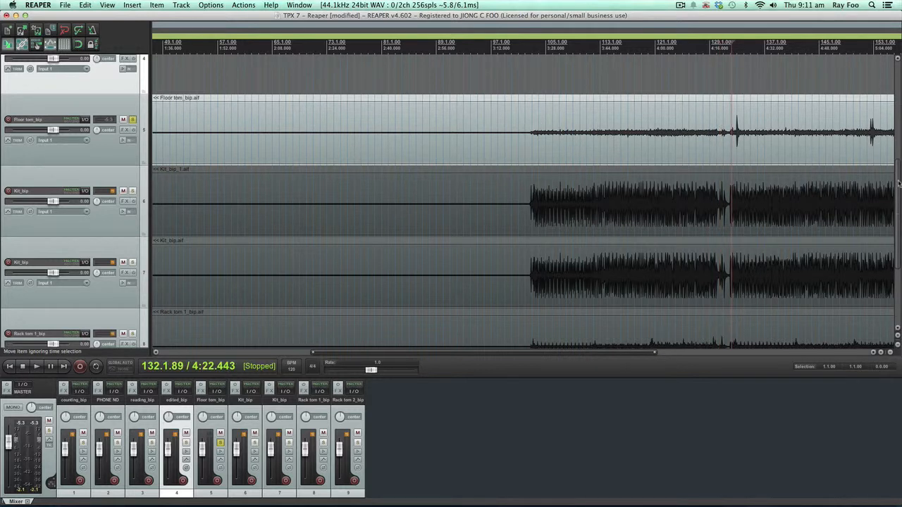
- Unsolo the Floor tom_bip track and select the items on the two Kit_bip tracks one after the other
mouse_move(898, 189)
left_mouse_down()
mouse_move(897, 226)
mouse_move(898, 195)
left_mouse_up()
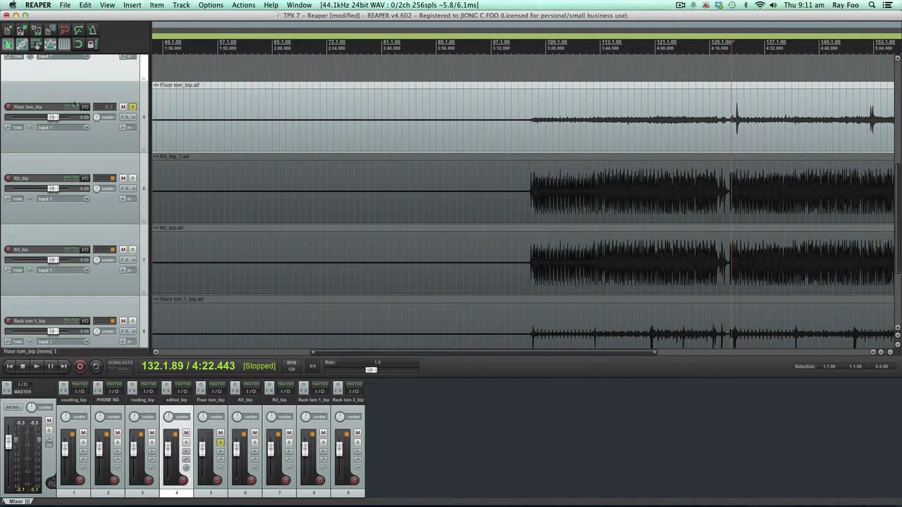
left_click(132, 107)
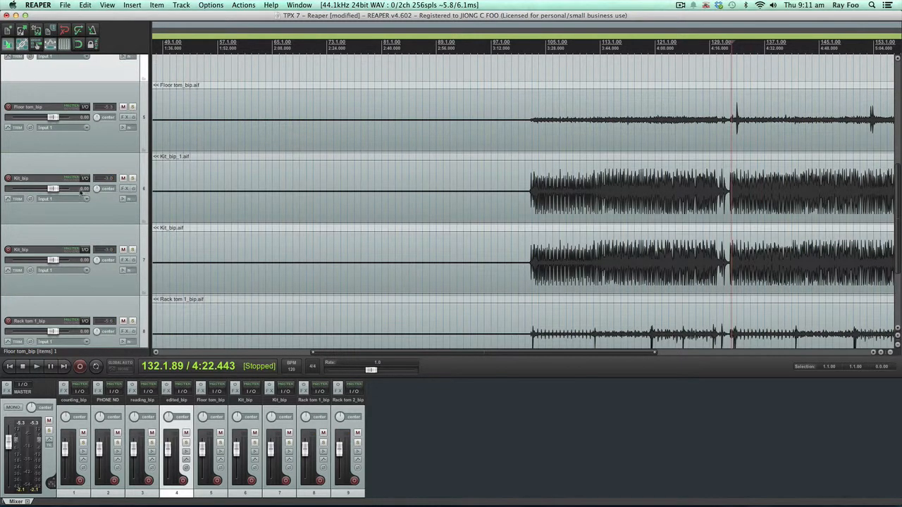
left_click(655, 201)
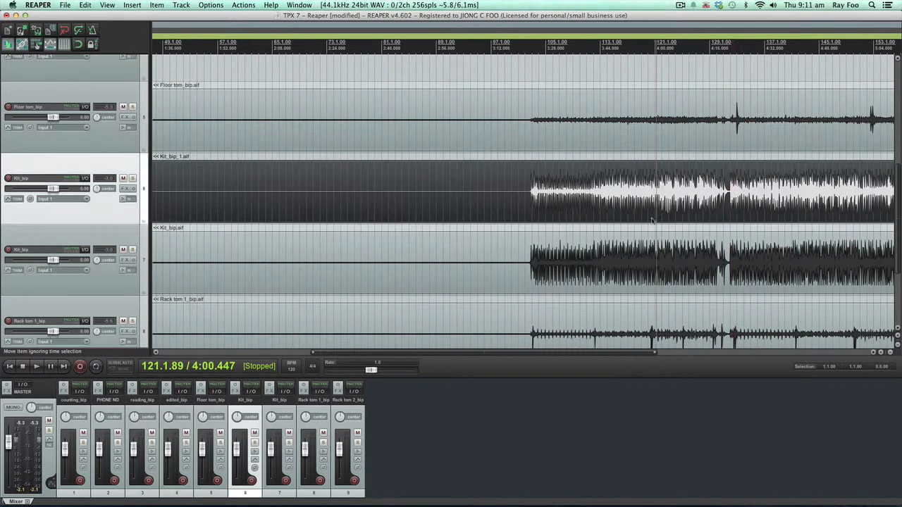
left_click(646, 289)
left_click_drag(898, 224, 898, 277)
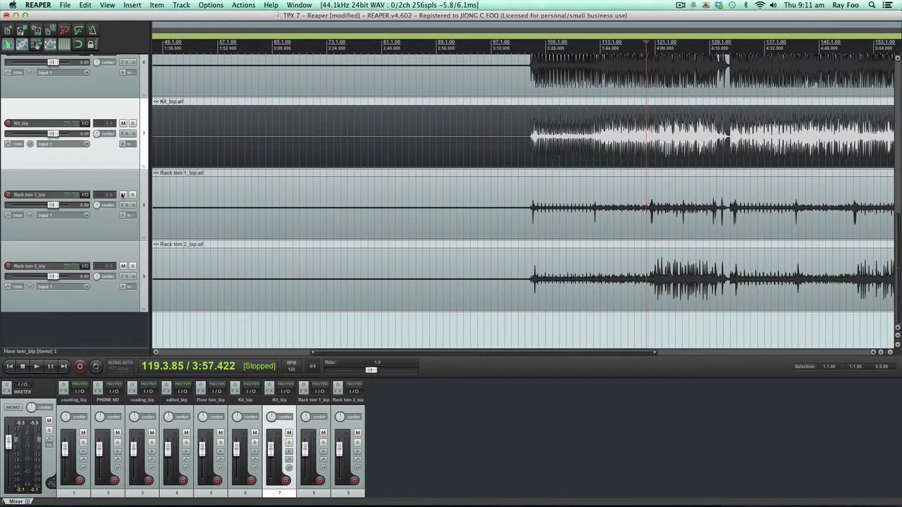
- Solo the Rack tom 1_bip track and listen to it from about 3:22 and from about 3:42
left_click(601, 213)
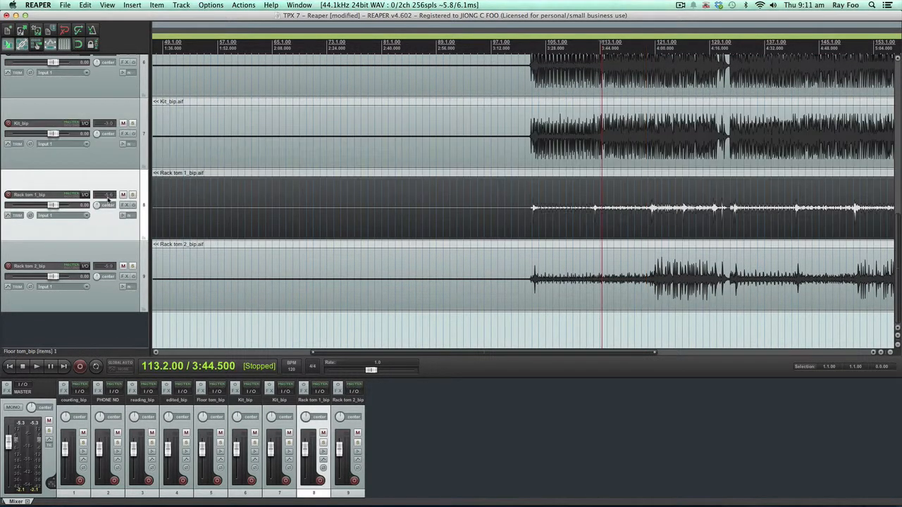
left_click(131, 195)
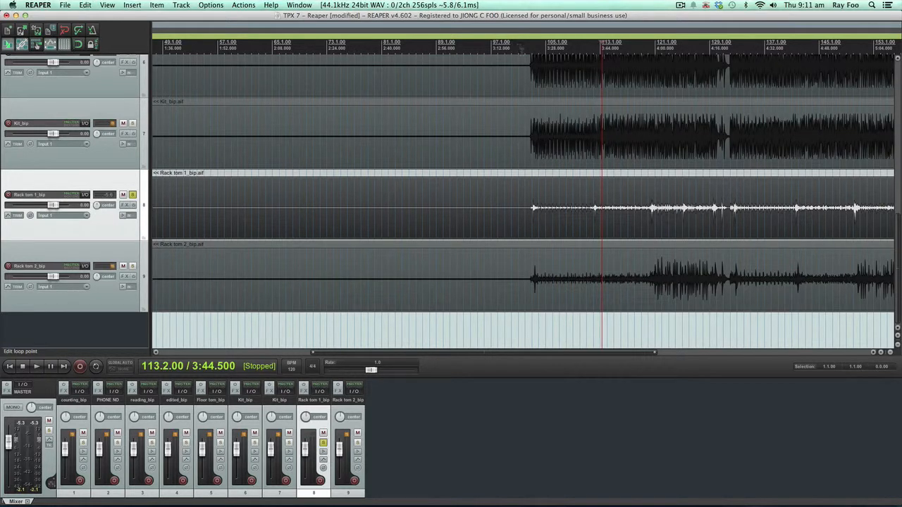
left_click(525, 51)
key("space")
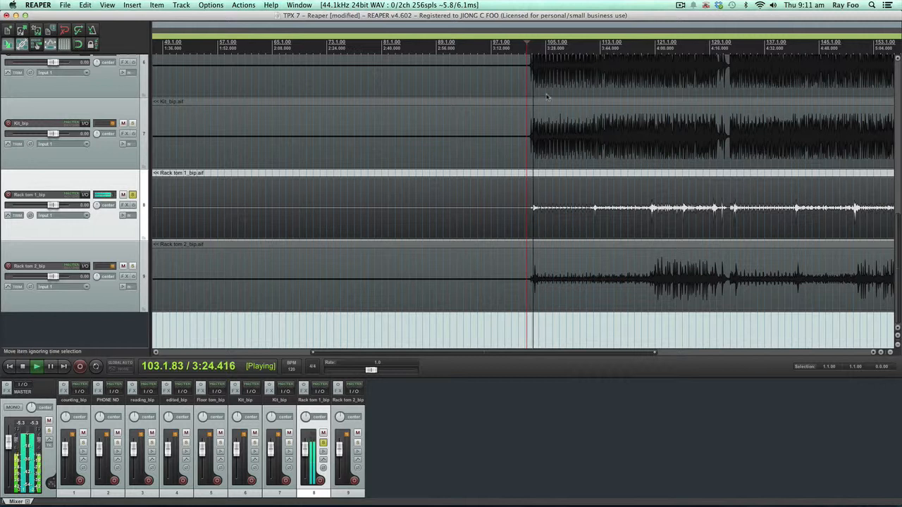
left_click(594, 204)
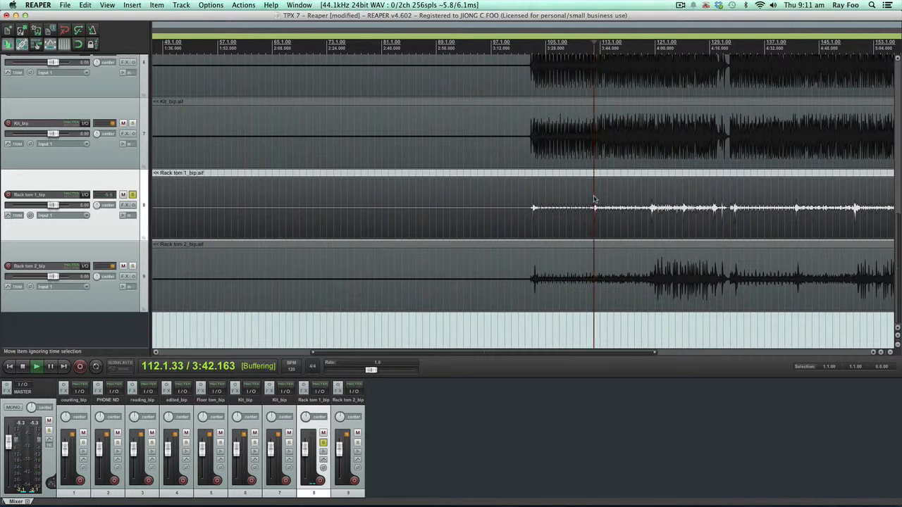
key("space")
- Replay Rack tom 1_bip from about 3:58 and place the edit cursor just before the loud tom hit at about 3:59
left_click(650, 195)
key("space")
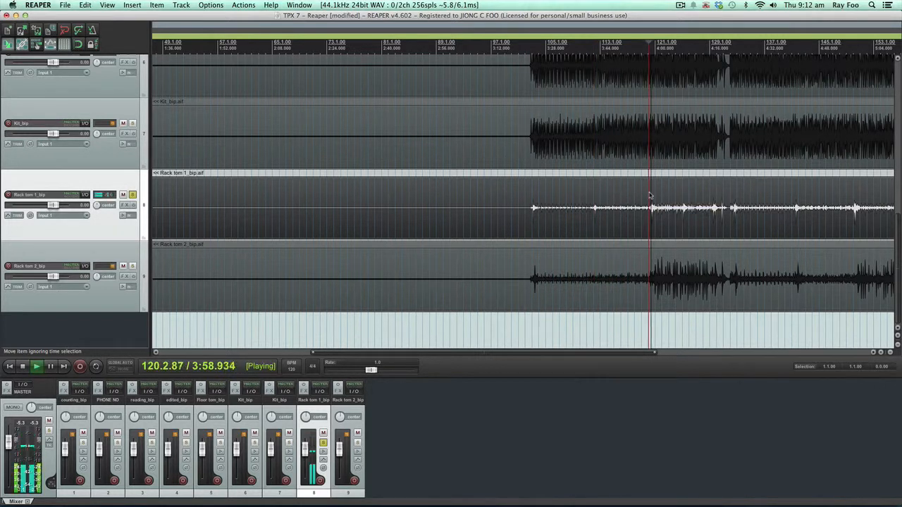
key("space")
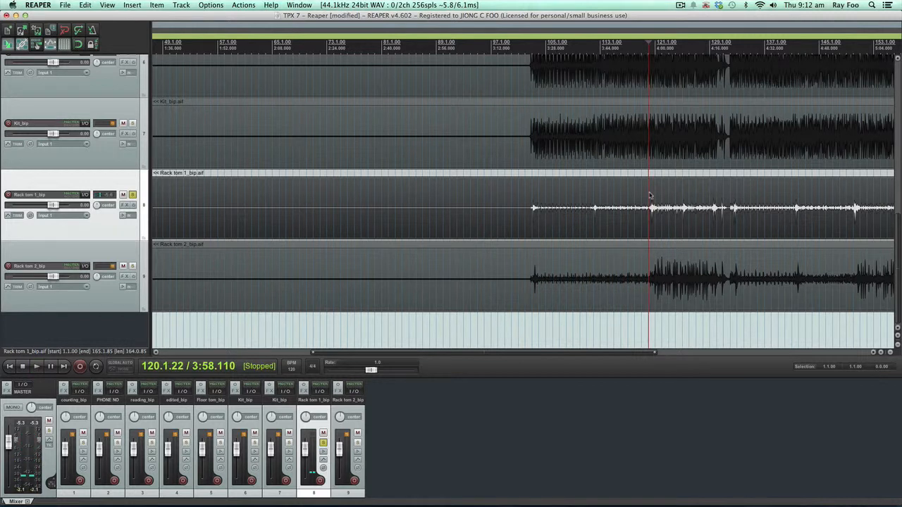
key("space")
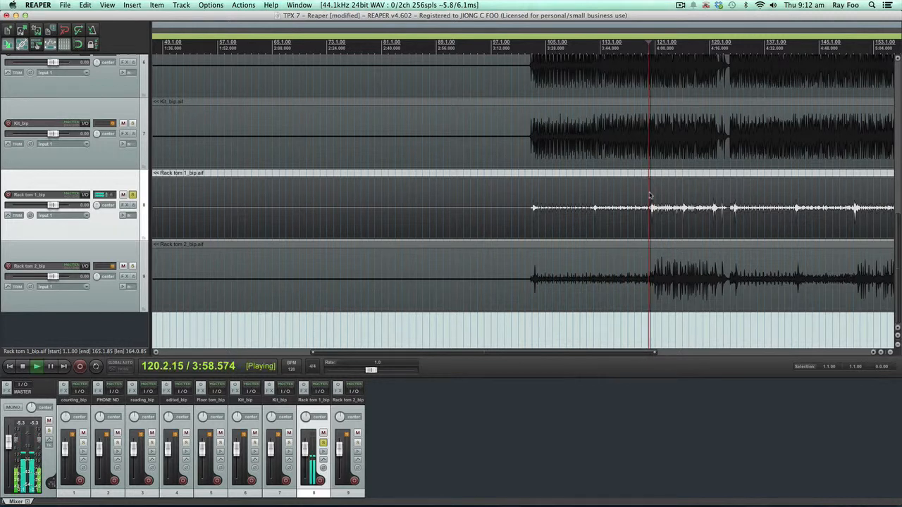
key("space")
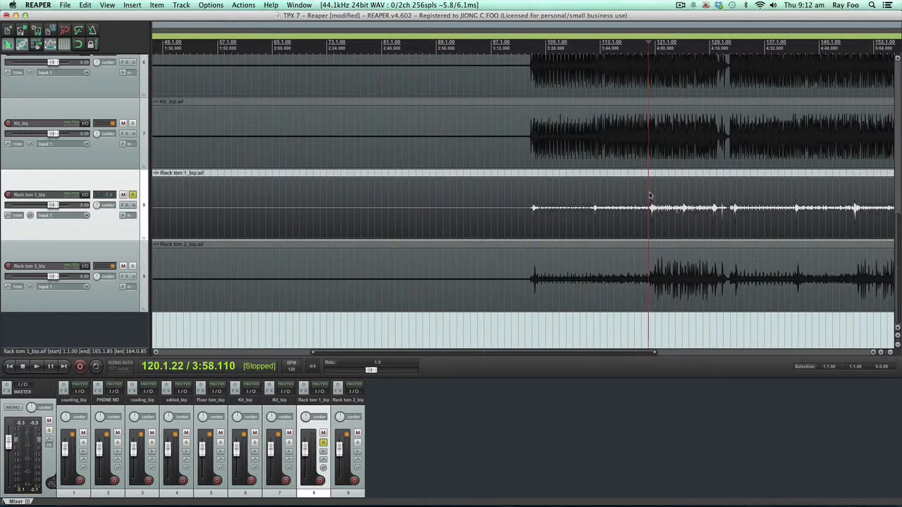
scroll(645, 196, "up", 10)
key("space")
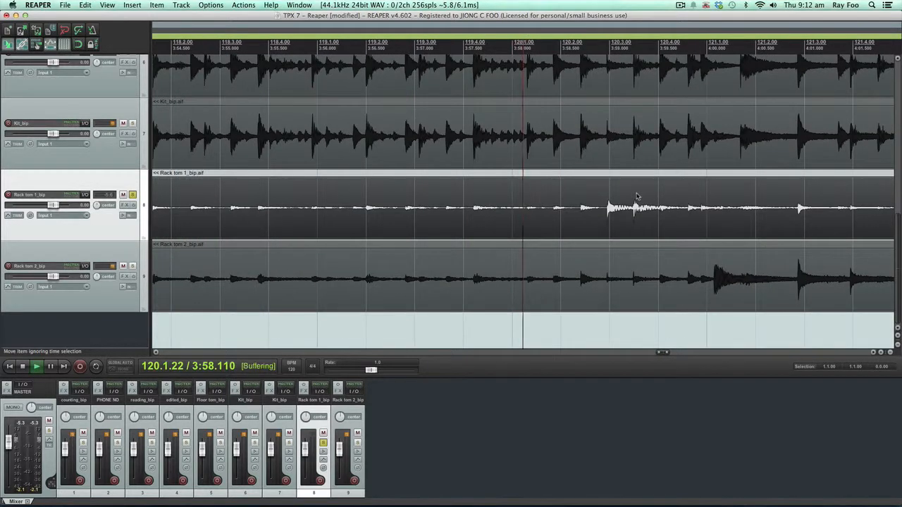
key("space")
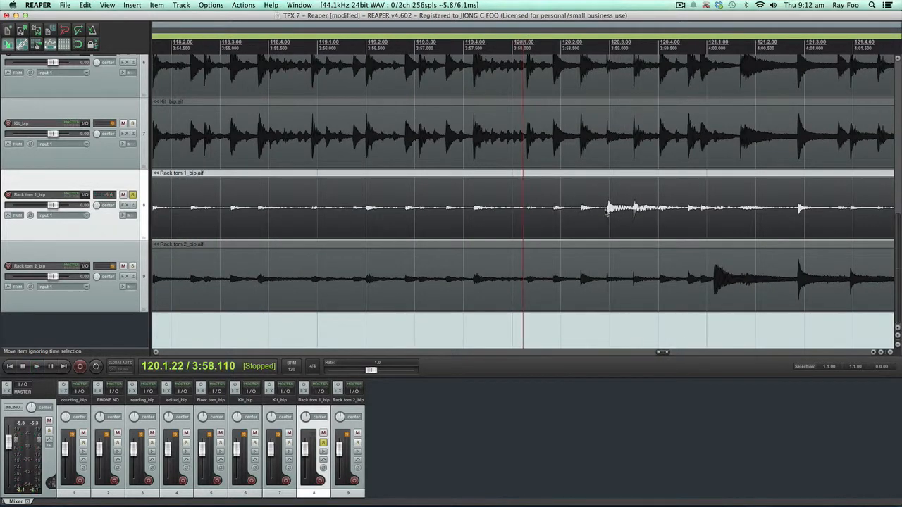
scroll(607, 212, "down", 1)
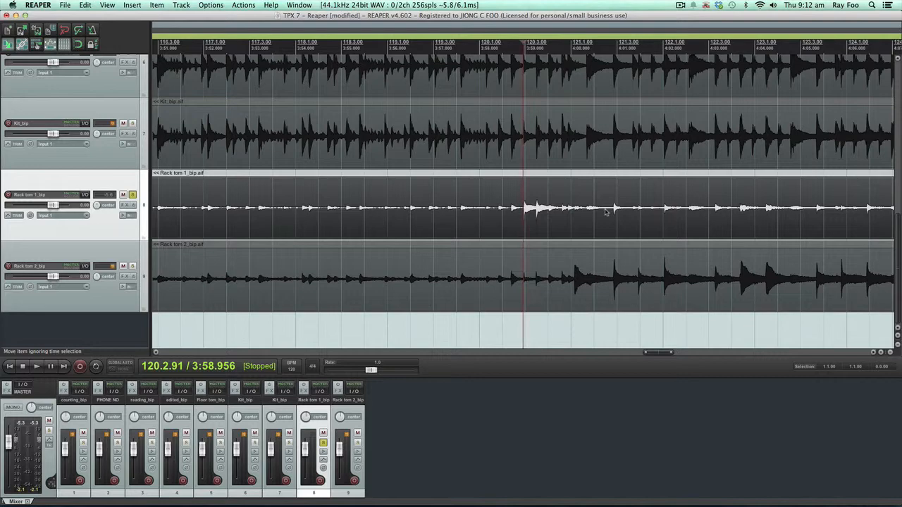
- Switch the solo from Rack tom 1_bip to Rack tom 2_bip and listen to it from about 3:59 and from just before the loud hits at about 4:00
scroll(606, 211, "down", 3)
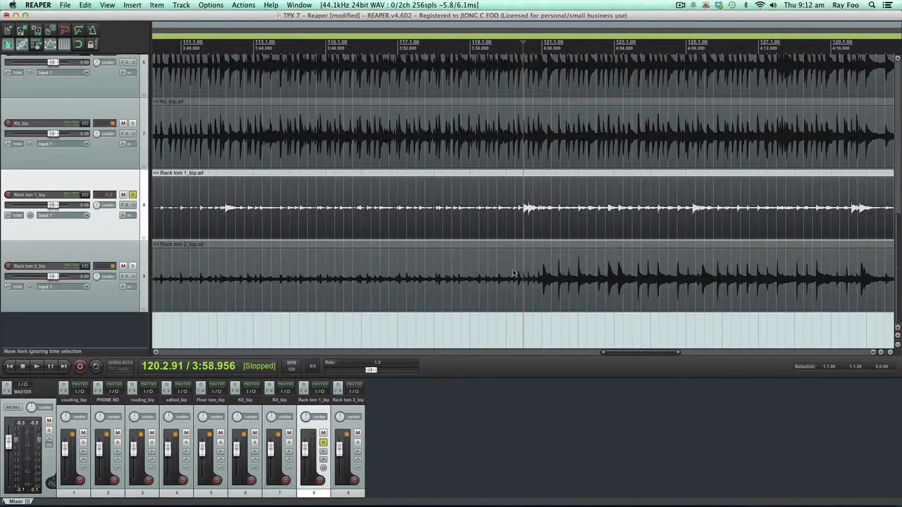
left_click(132, 196)
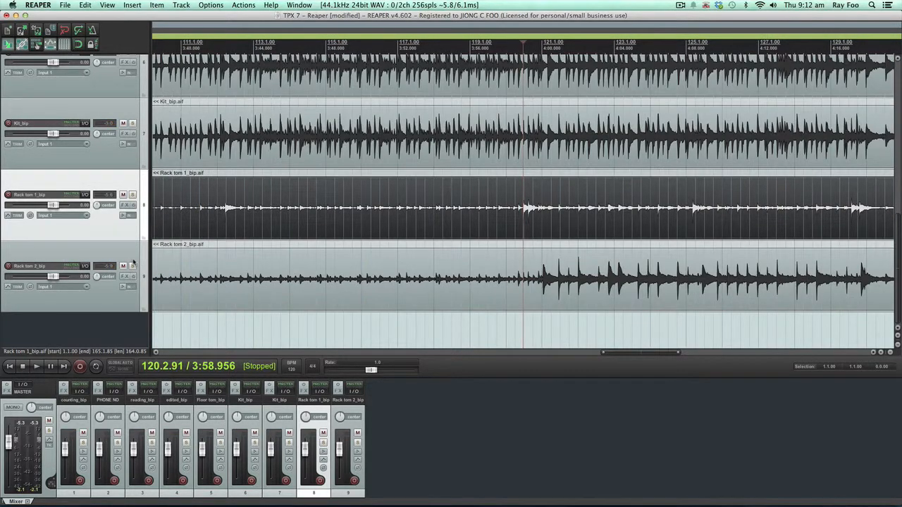
left_click(132, 265)
key("space")
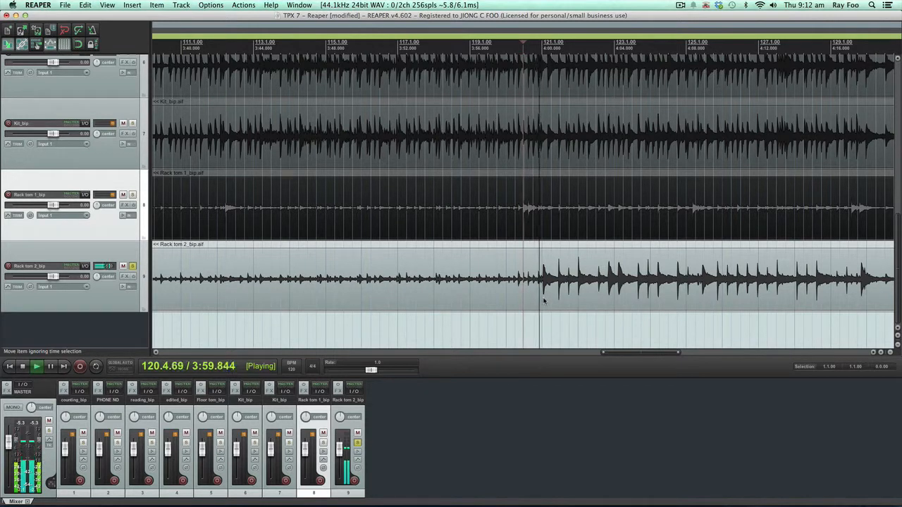
key("space")
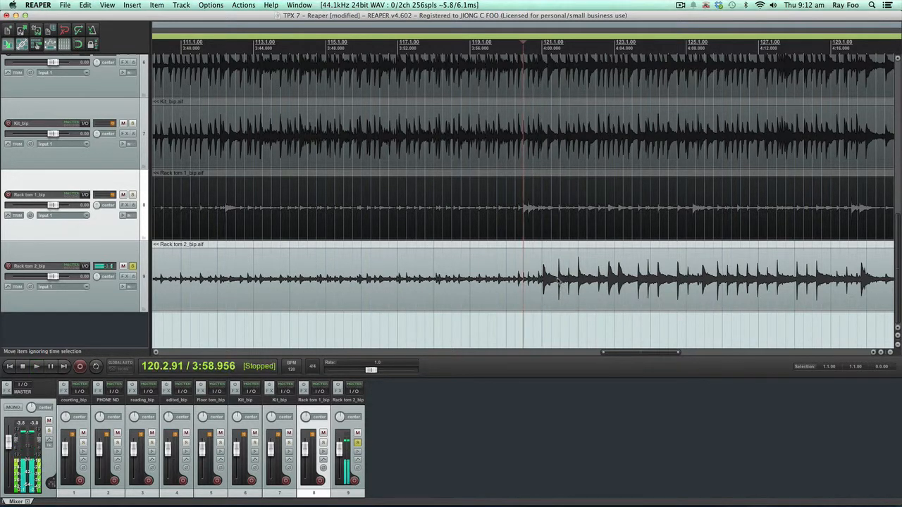
left_click(540, 280)
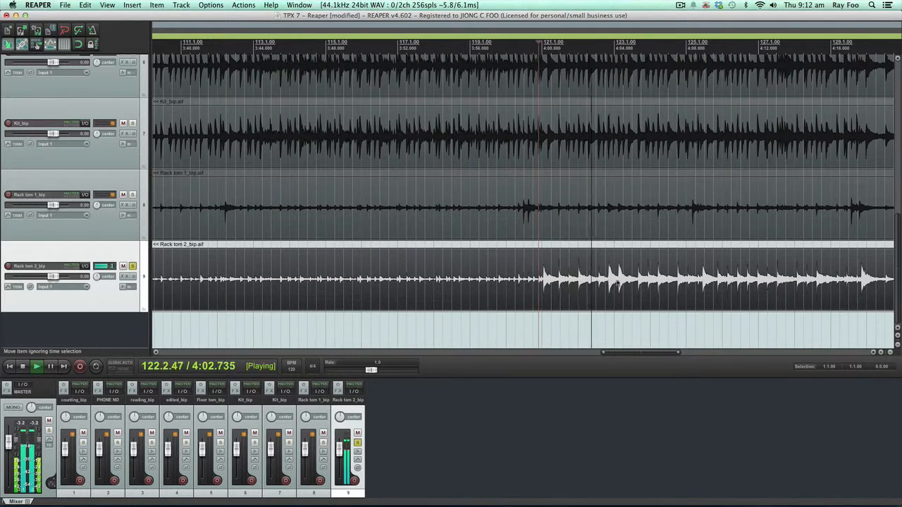
key("space")
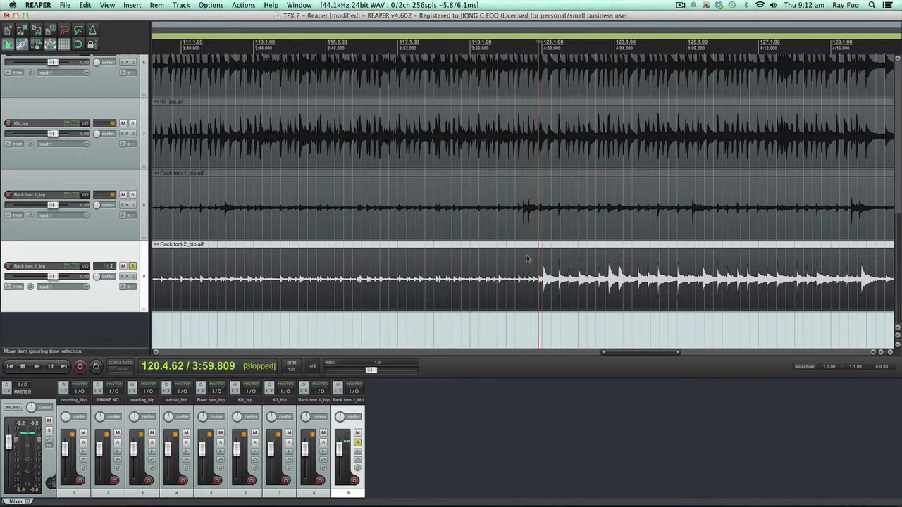